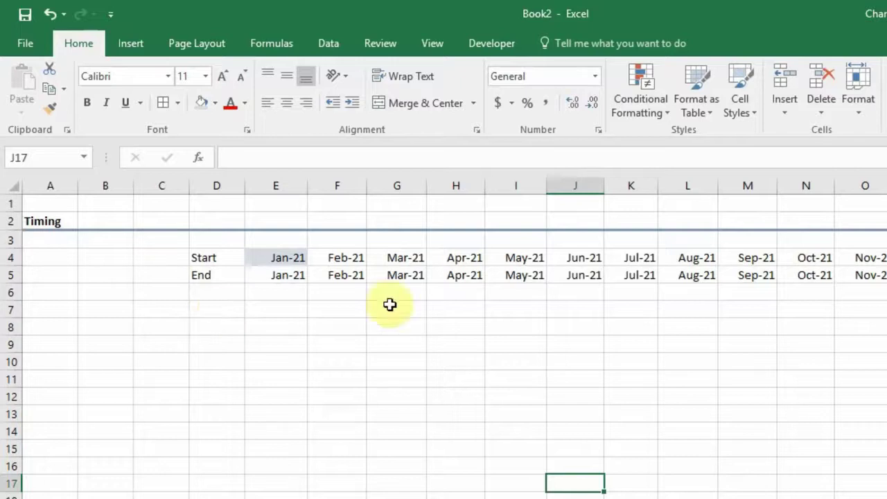
Step: Enter the labels Year, Month and Day in D6, D7 and D8, fixing the Year typo
click(281, 292)
click(216, 290)
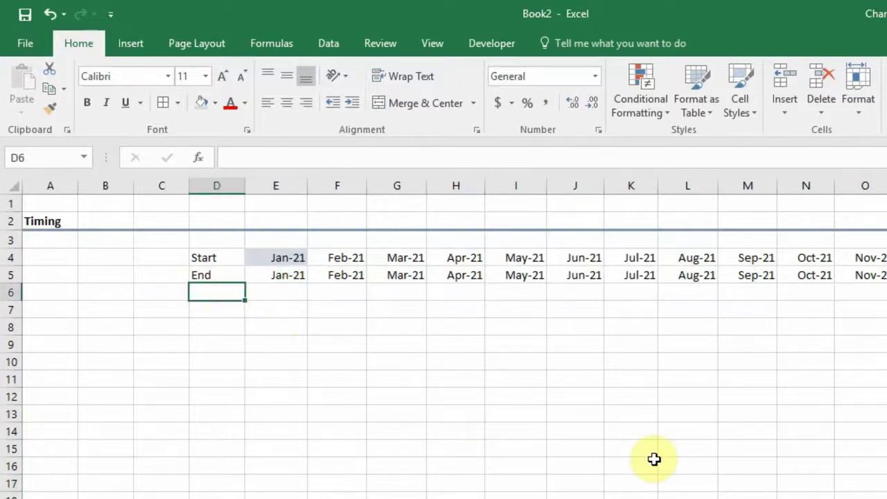
text(Yewar)
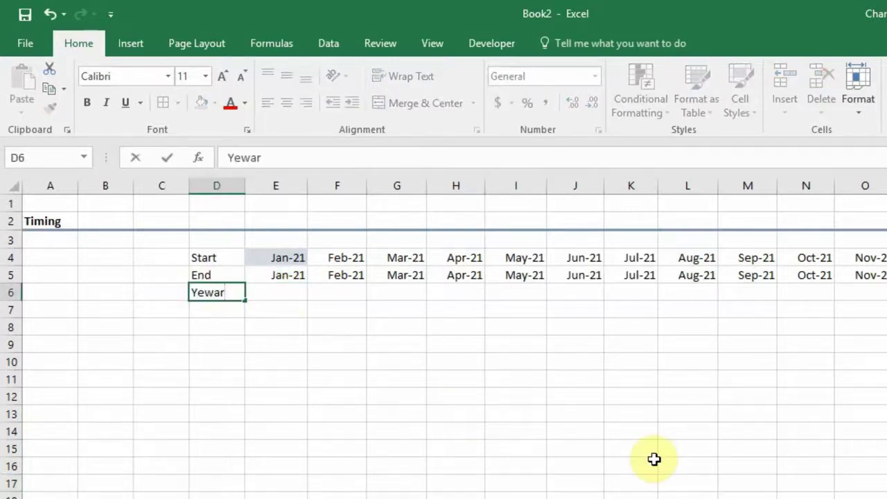
key(BackSpace)
key(BackSpace)
key(BackSpace)
key(BackSpace)
text(ear)
key(Return)
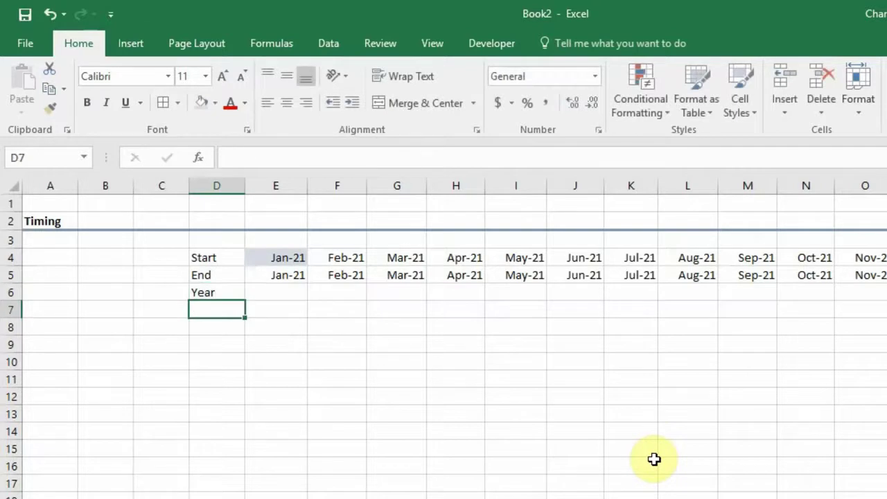
text(Month)
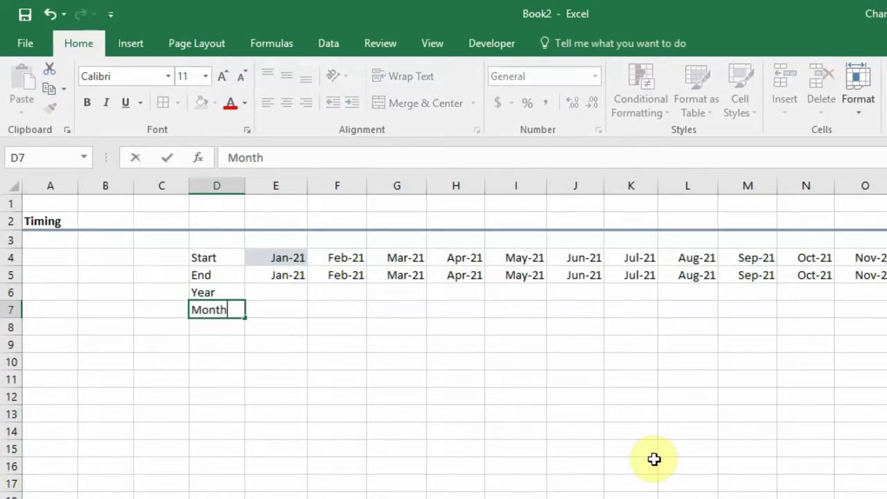
key(Return)
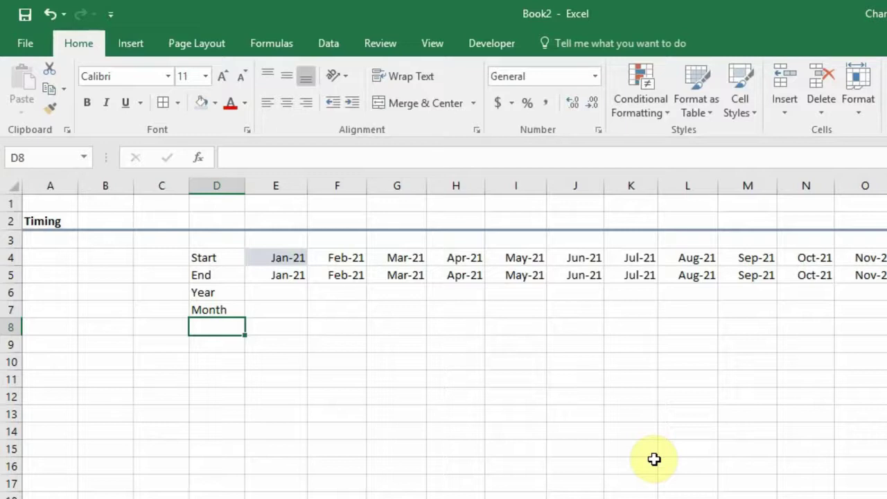
text(Day)
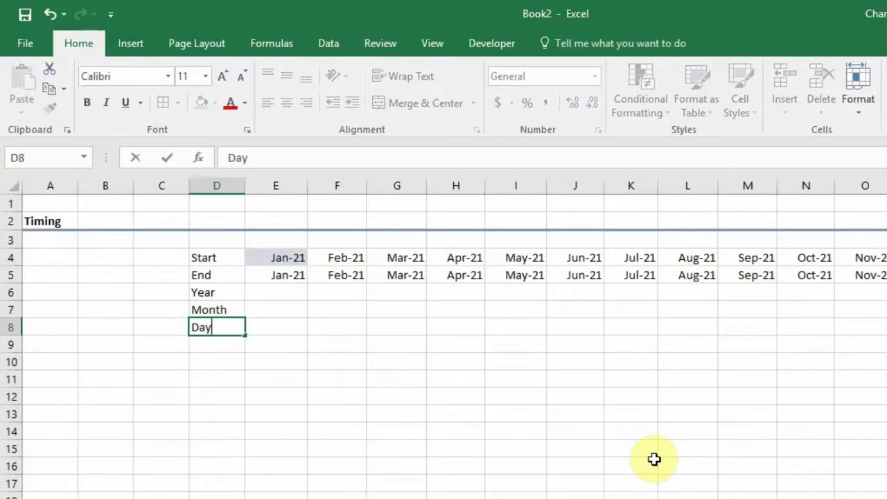
key(Return)
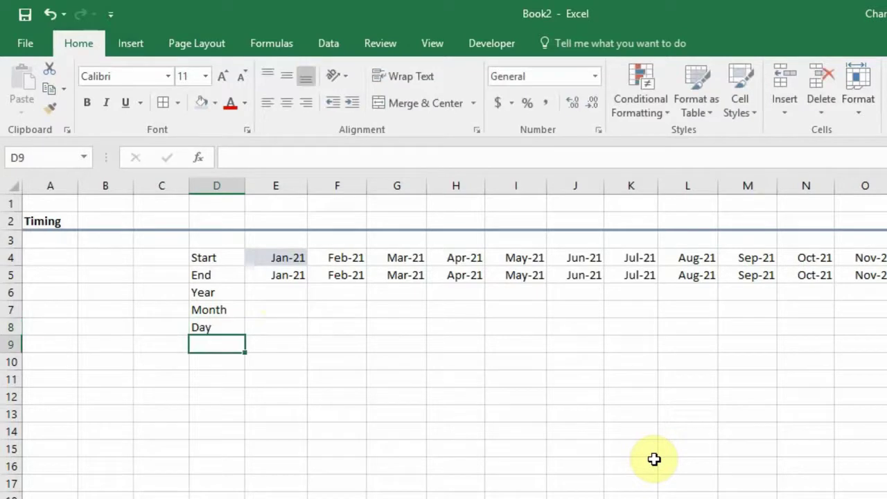
Step: Enter =YEAR(E5) in E6 so the January Year cell shows 2021
click(277, 293)
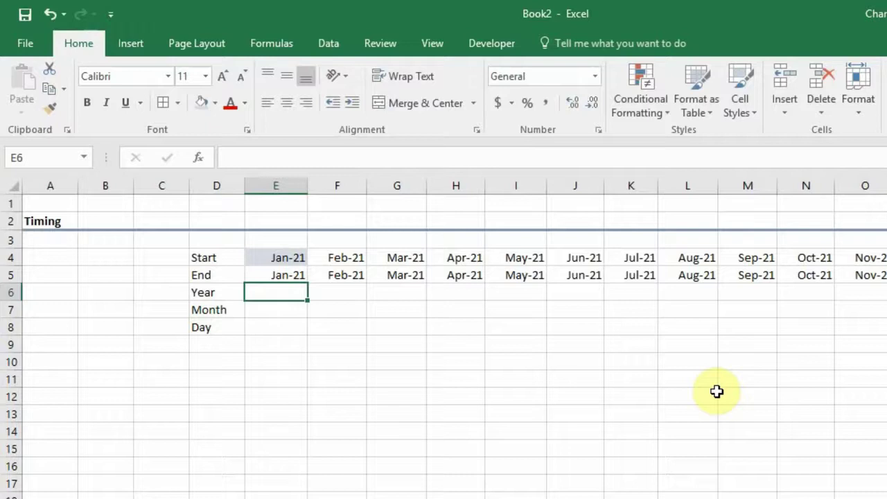
text(=year)
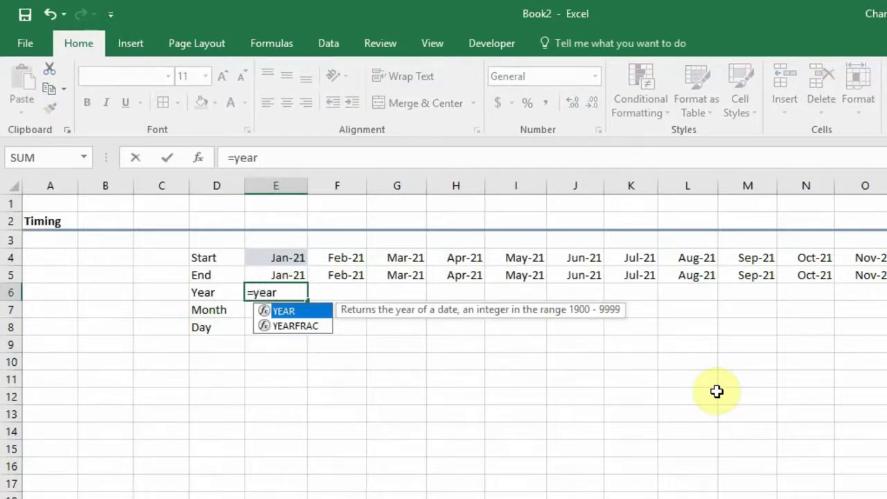
text(()
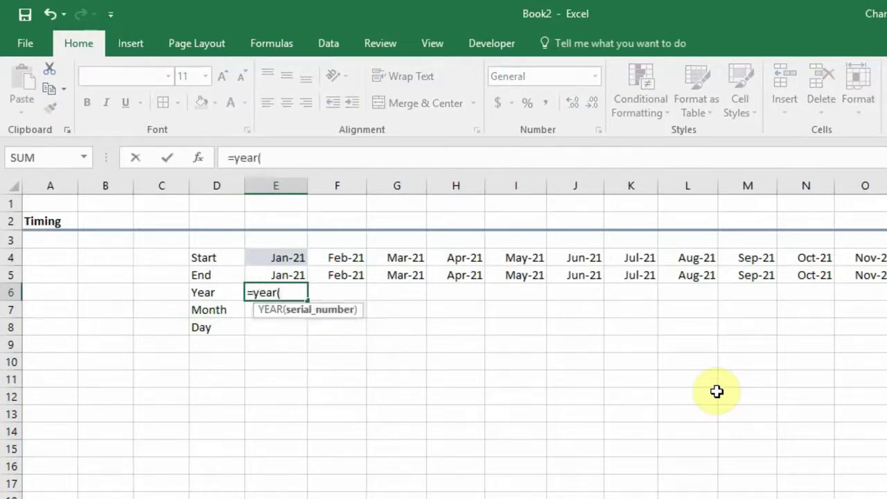
click(286, 274)
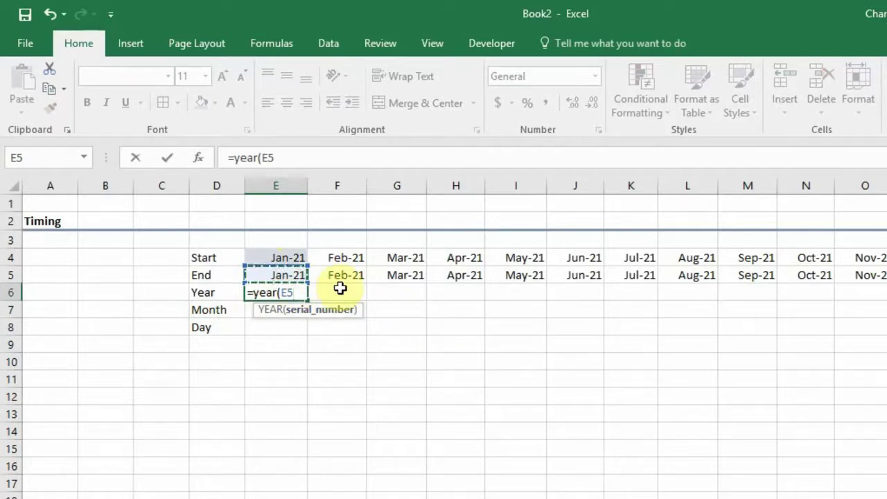
key(Return)
click(305, 293)
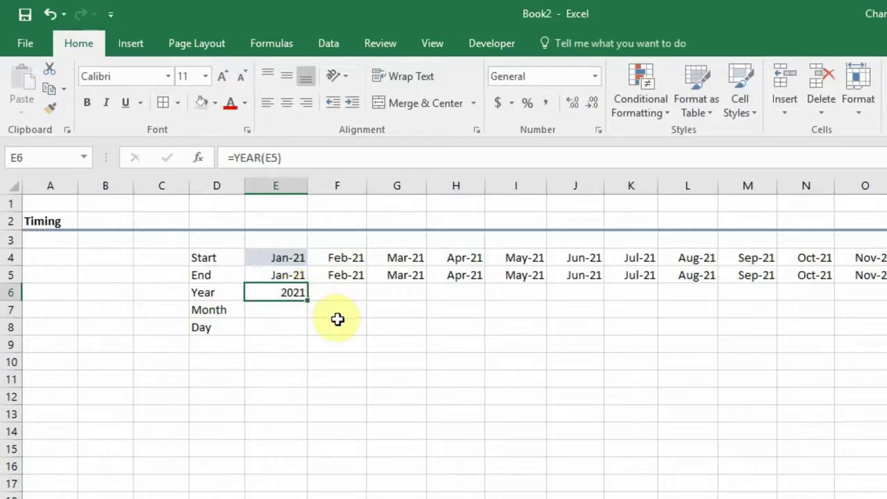
Step: Enter =MONTH(E5) in E7 so the January Month cell returns 1
click(284, 310)
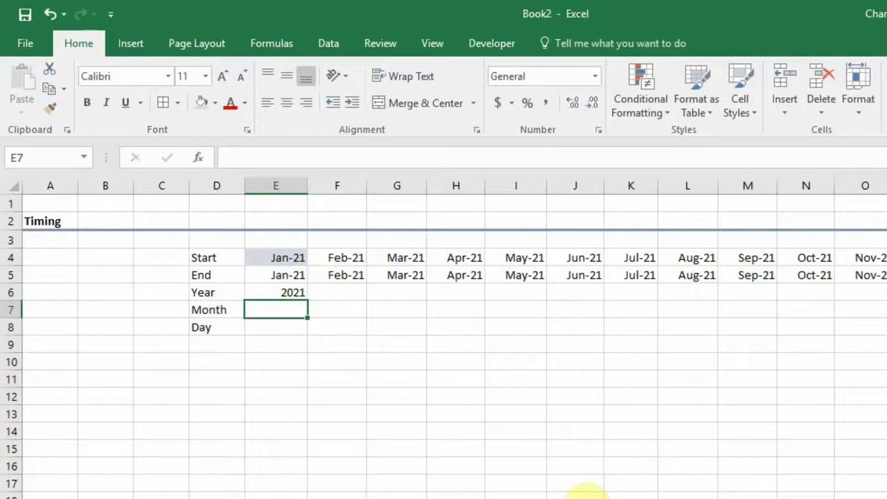
text(=m)
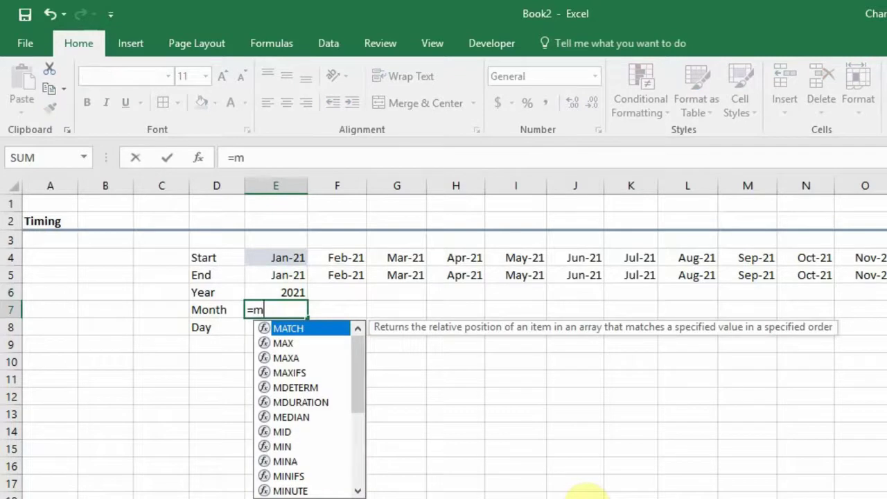
text(onth)
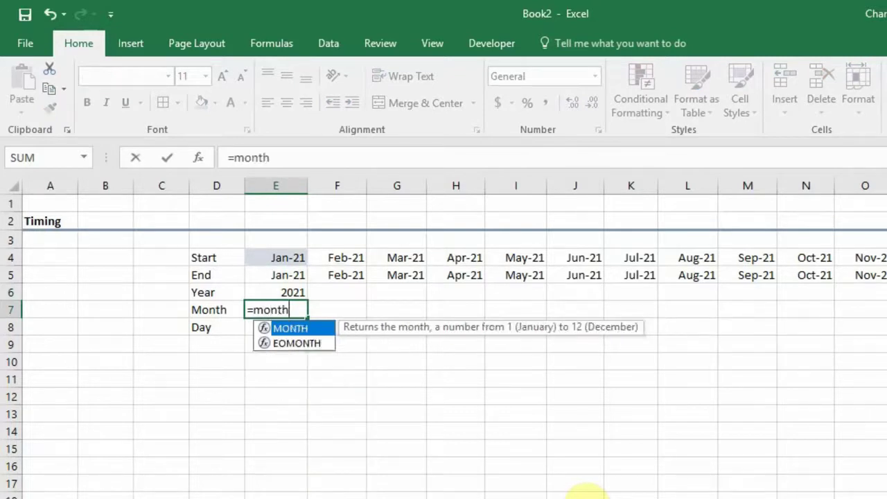
text(()
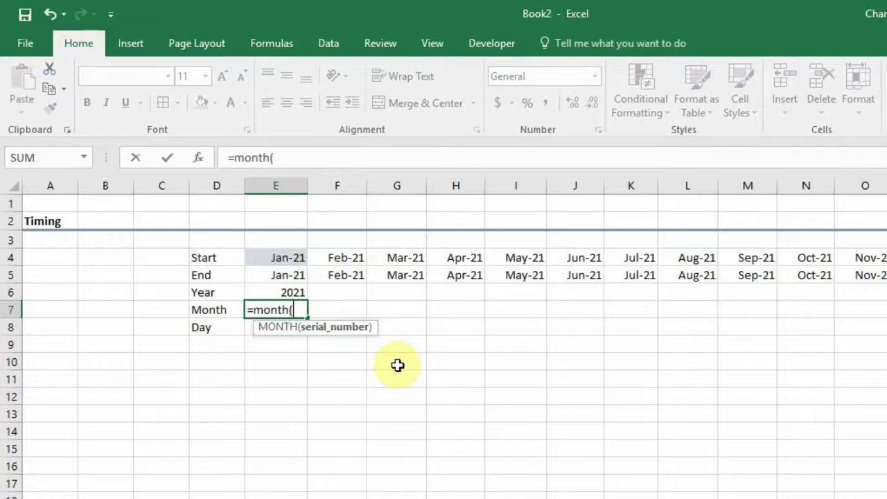
click(286, 275)
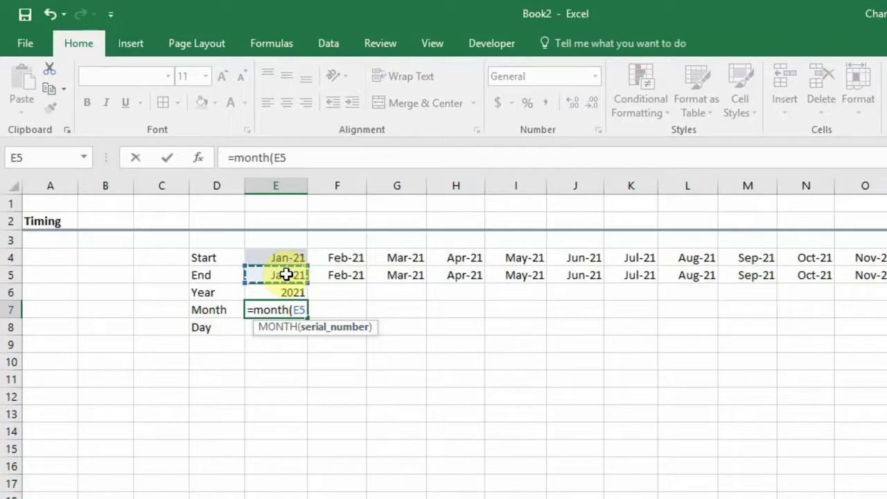
key(Return)
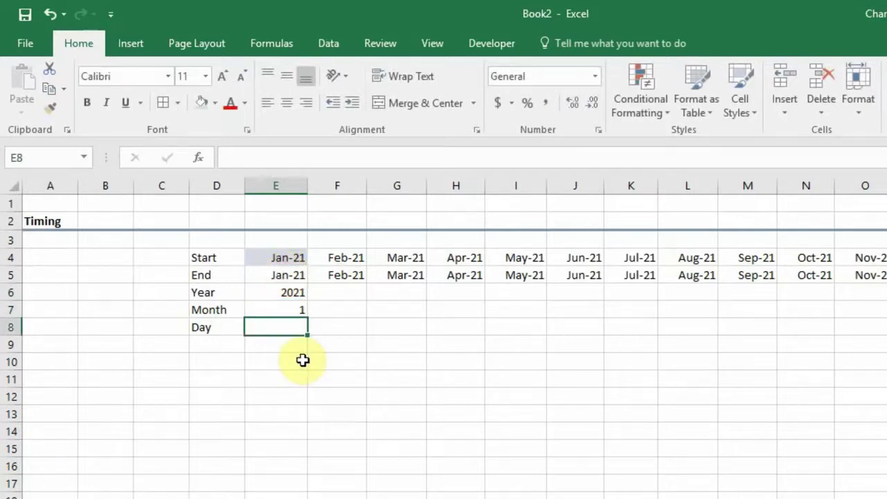
click(297, 305)
drag(292, 293, 295, 307)
click(395, 325)
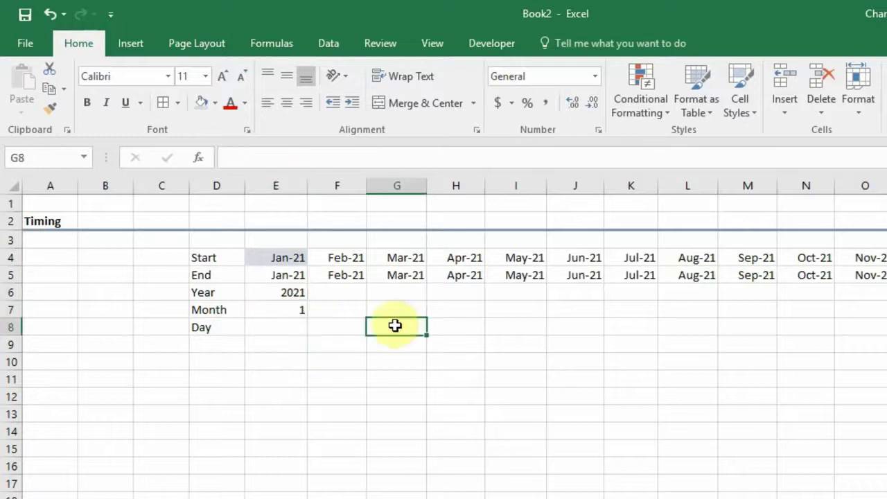
click(453, 313)
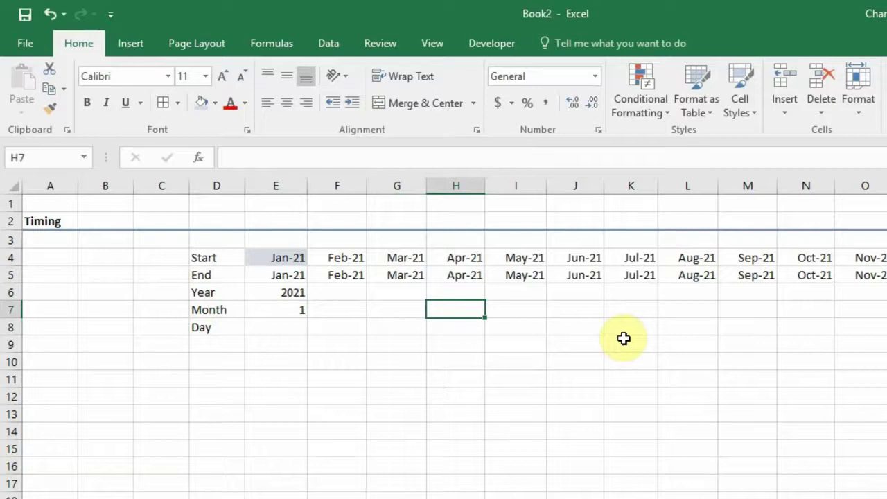
click(293, 296)
key(shift+Down)
key(Up)
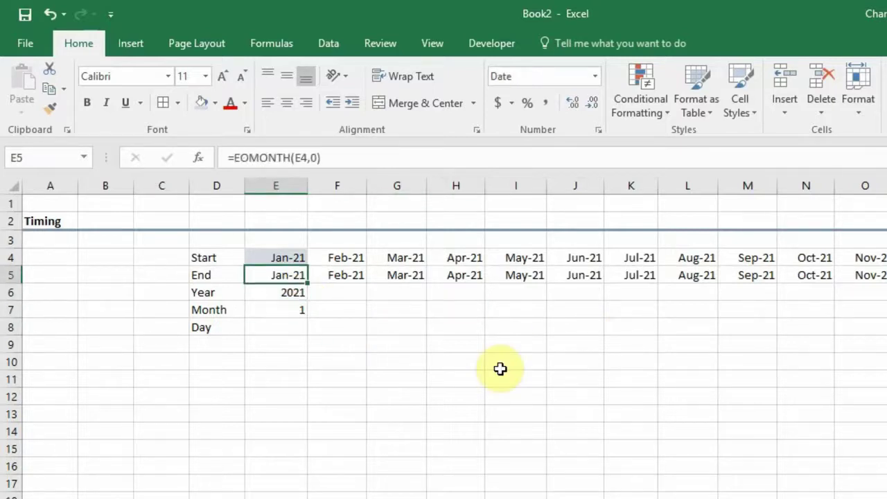
key(Down)
key(Down)
key(Up)
key(shift+Down)
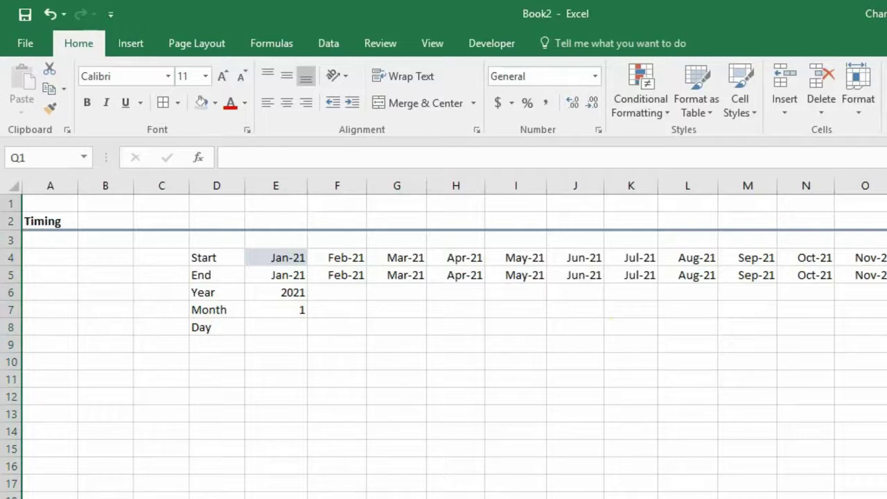
Step: Fill the monthly End date formulas further right across the date block
click(881, 327)
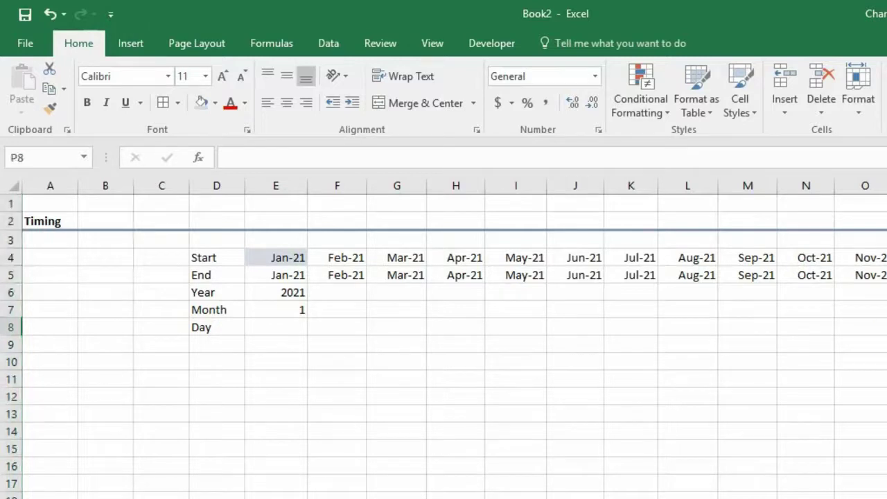
drag(886, 221, 886, 285)
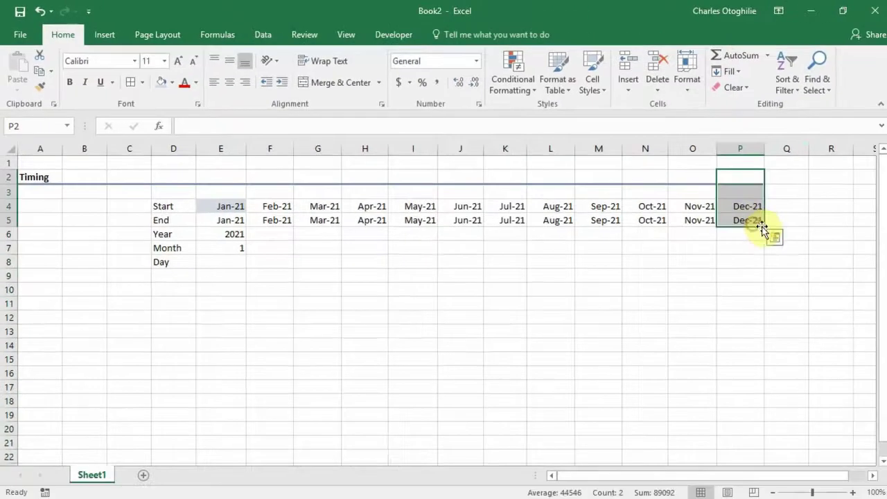
drag(763, 227, 728, 206)
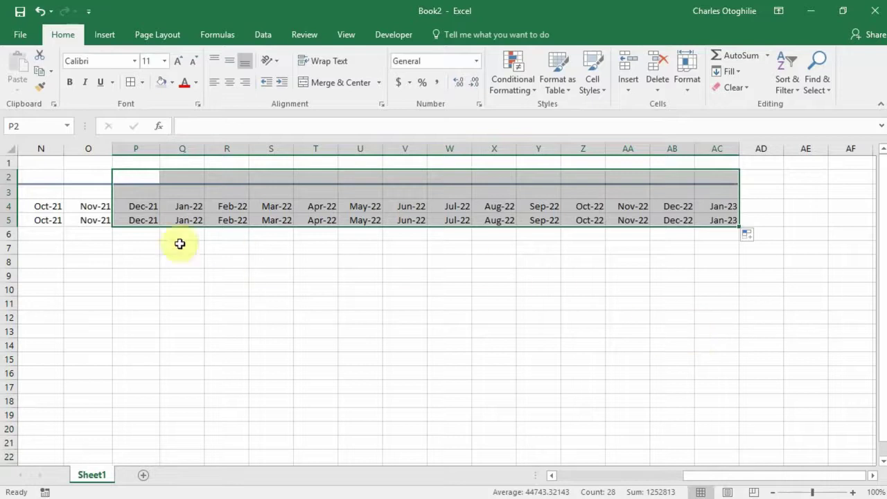
click(34, 220)
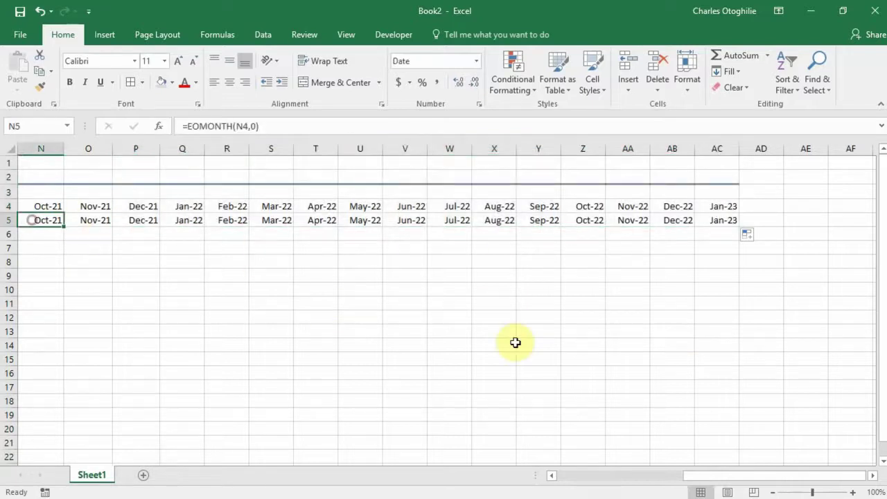
drag(713, 476, 523, 473)
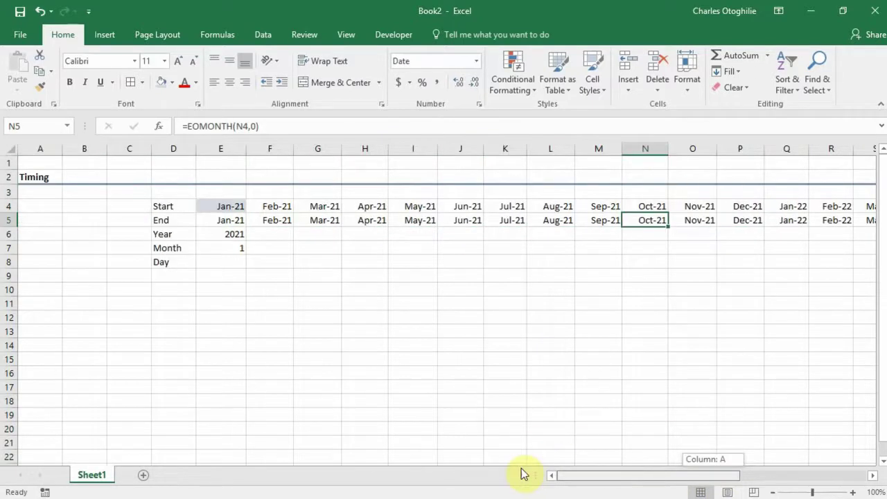
Step: Change the first Start date's year to 2020 so the timeline begins at Jan-20
click(236, 206)
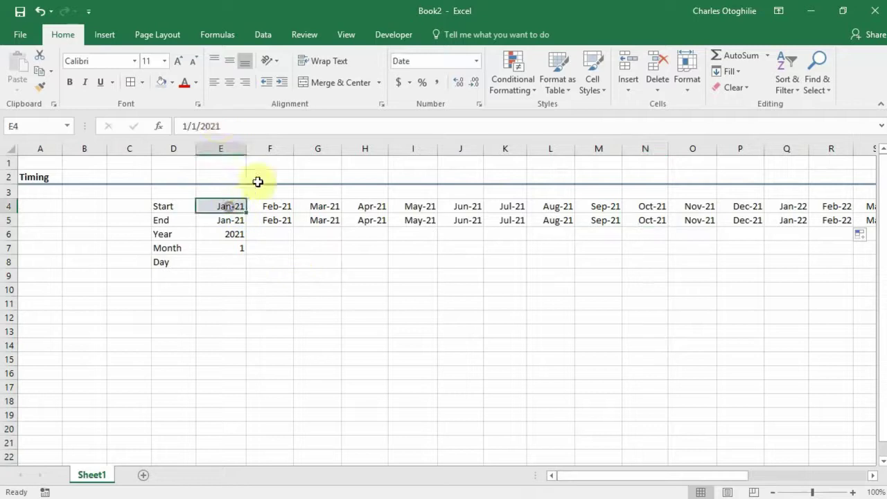
click(225, 126)
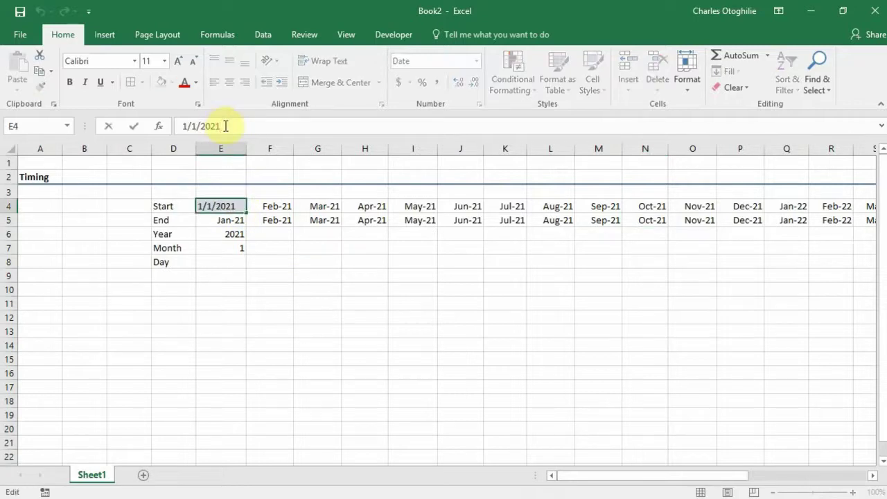
key(BackSpace)
text(0)
key(Return)
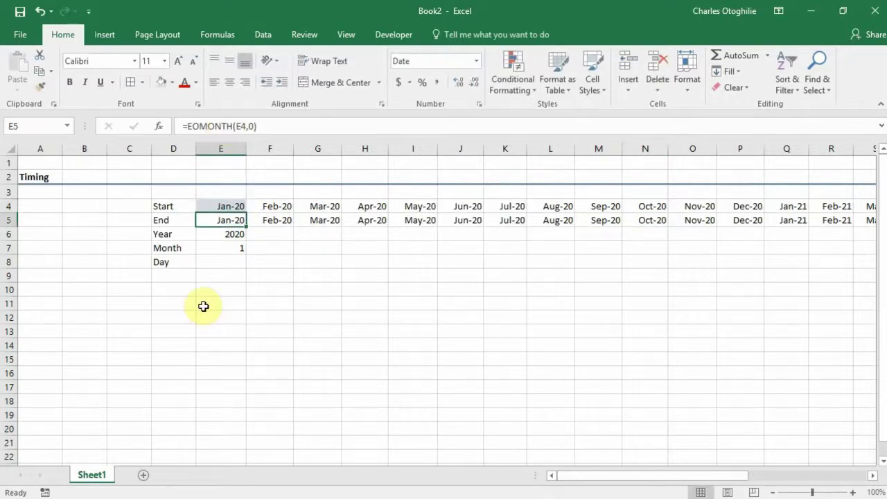
drag(645, 475, 812, 473)
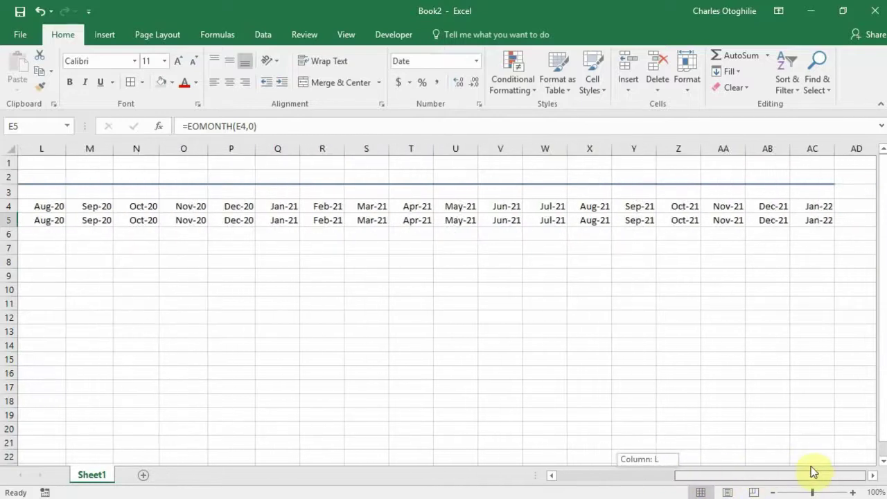
Step: Delete column AC holding Jan-22
click(779, 218)
click(812, 145)
right_click(812, 143)
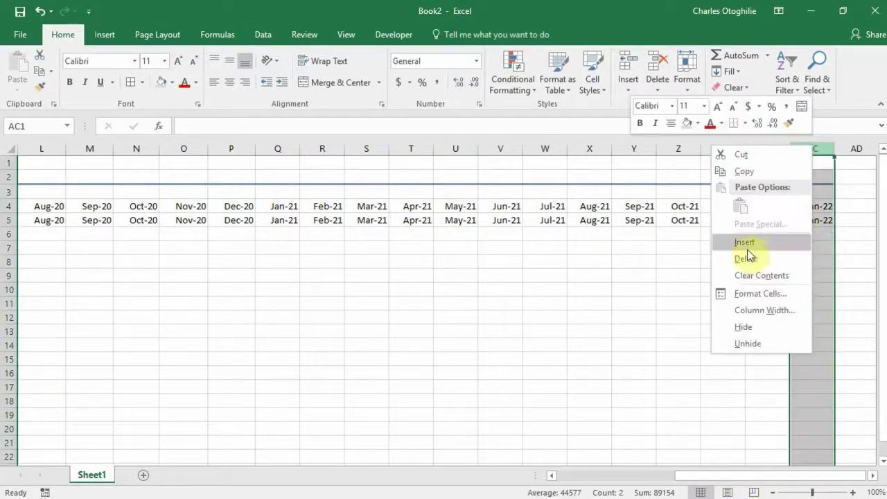
click(750, 257)
Step: Hide columns AC through the sheet's last column
click(808, 247)
click(805, 147)
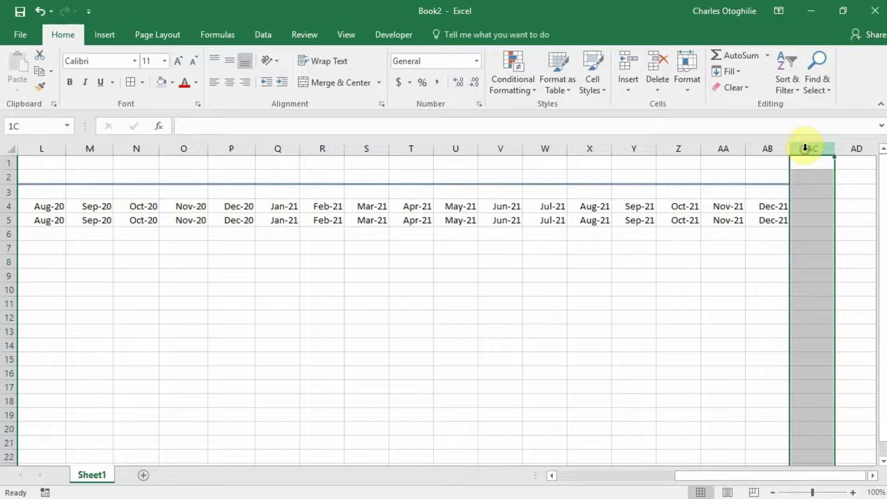
key(ctrl+shift+Right)
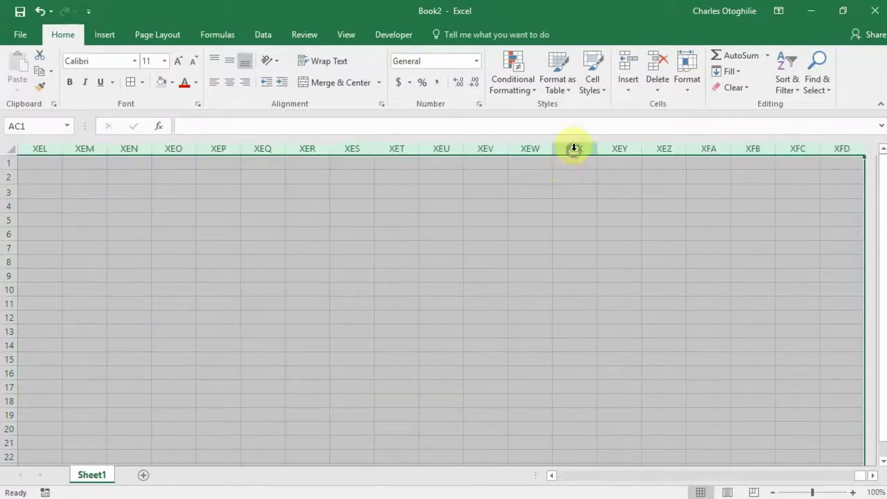
right_click(572, 150)
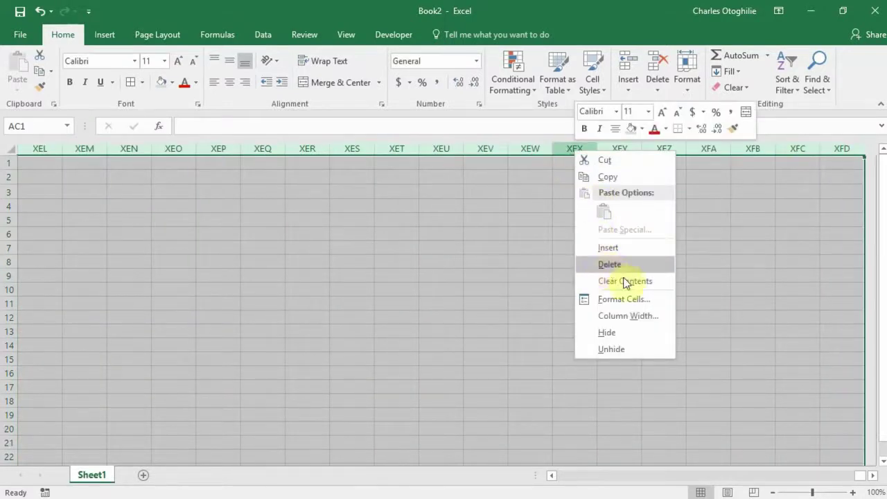
click(609, 332)
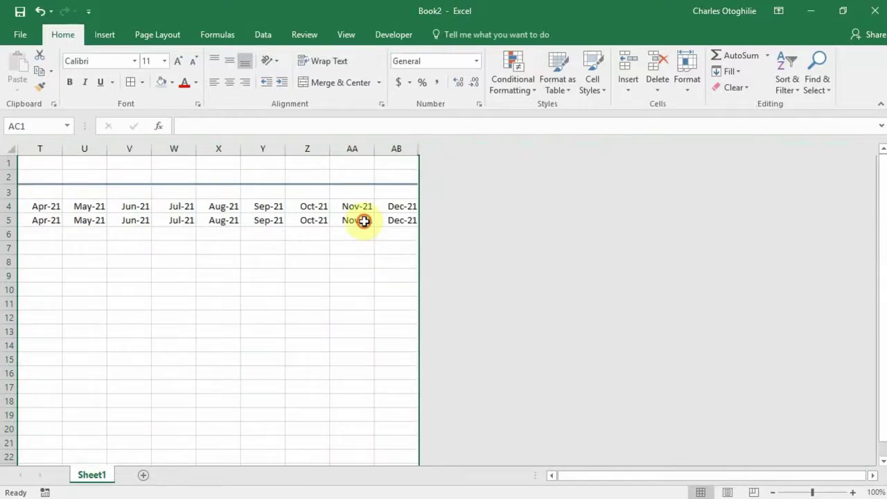
click(363, 221)
Step: Select the End row from E5 through Dec-21 and fill its formula across
key(Home)
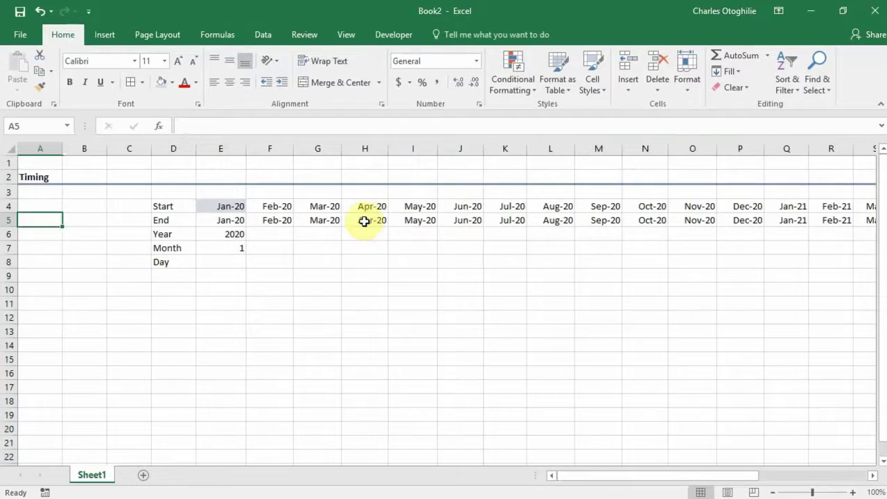
key(Right)
key(Right)
key(Right)
key(Right)
key(Up)
key(Down)
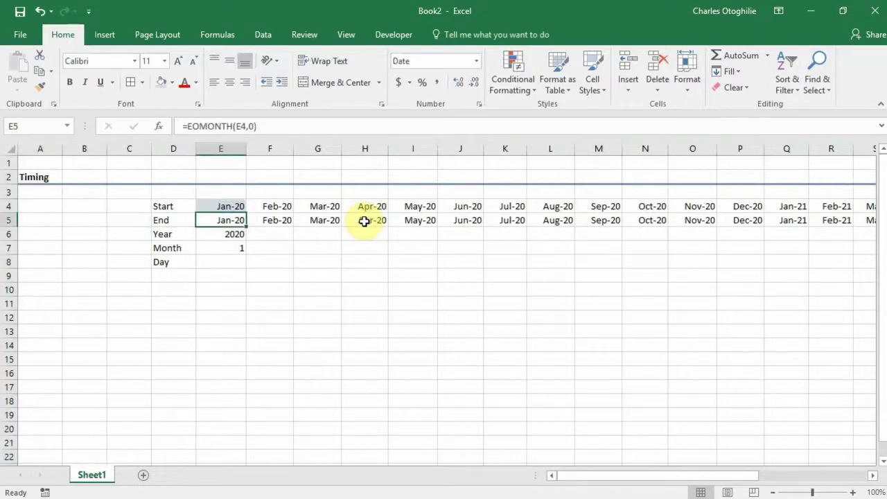
key(ctrl+shift+Right)
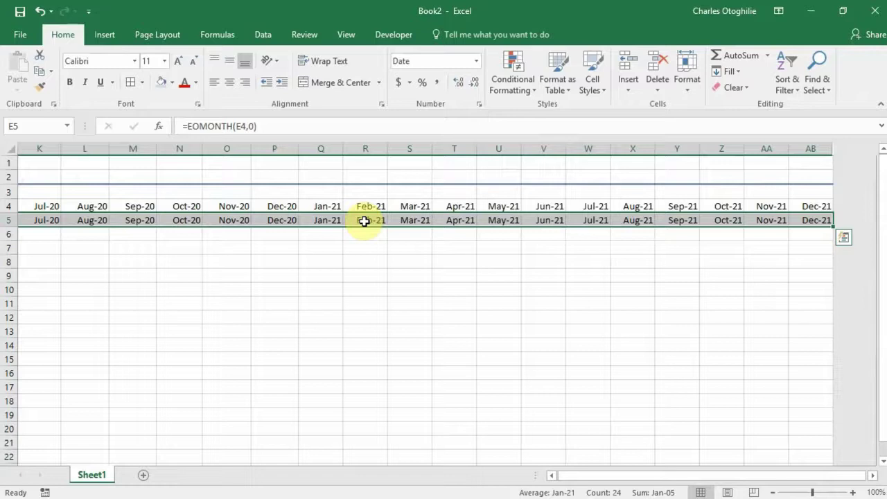
key(ctrl+1)
click(372, 221)
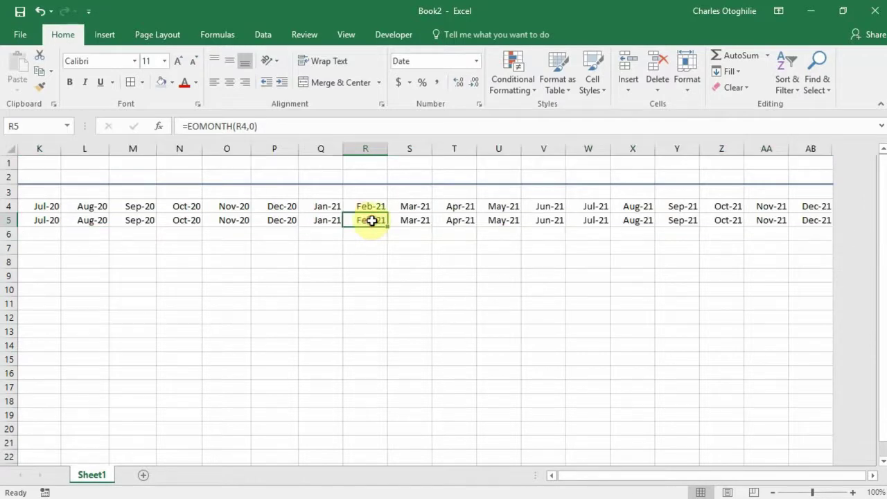
Step: Fill the YEAR and MONTH formulas in E6:E7 right across to Dec-21 with Ctrl+R
key(Left)
key(Left)
key(Left)
key(Left)
key(Left)
key(Left)
key(Left)
key(Left)
key(Left)
key(Left)
key(Left)
key(Left)
key(Left)
key(Left)
key(Left)
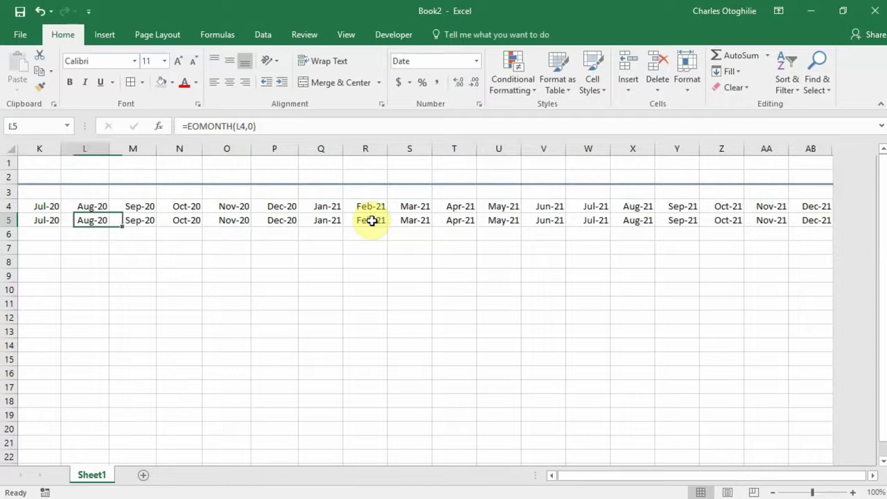
key(Left)
key(Down)
key(Down)
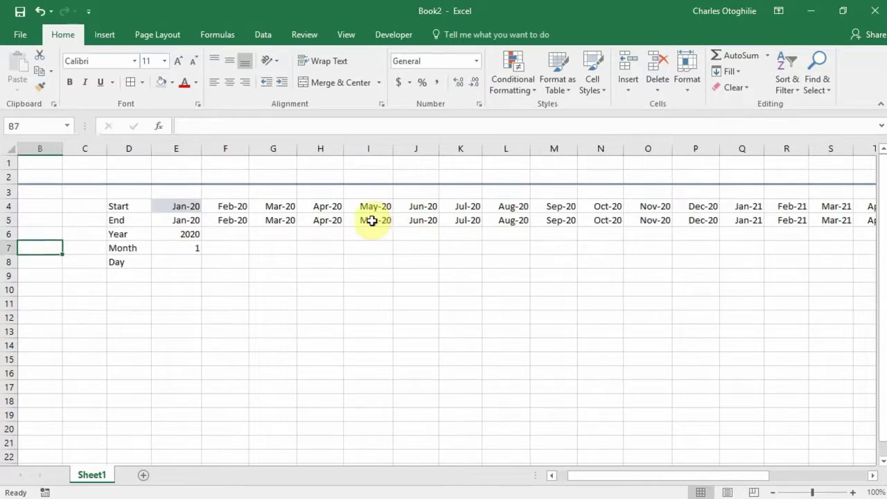
key(Right)
key(Right)
key(Right)
key(Up)
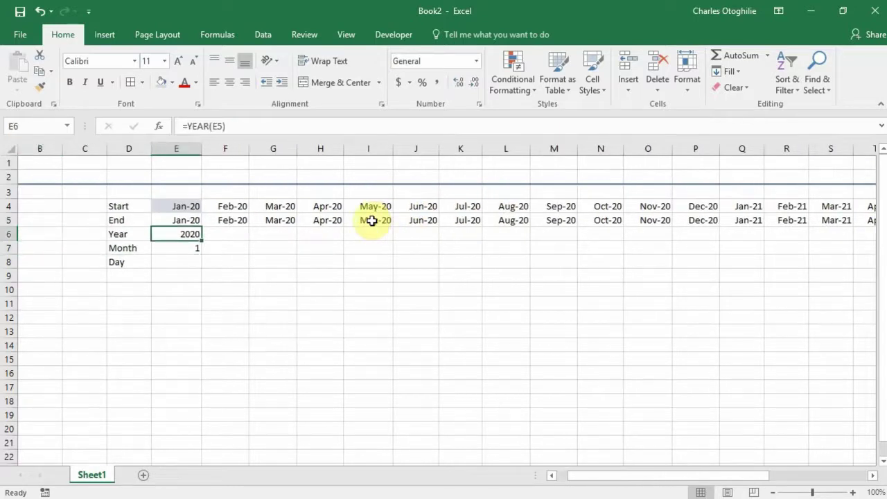
key(shift+Down)
key(shift+Right)
key(shift+Right)
key(shift+Right)
key(shift+Right)
key(shift+Right)
key(shift+Right)
key(shift+Right)
key(shift+Right)
key(shift+Right)
key(shift+Right)
key(shift+Right)
key(shift+Right)
key(shift+Right)
key(shift+Right)
key(shift+Right)
key(shift+Right)
key(shift+Right)
key(shift+Right)
key(shift+Right)
key(shift+Right)
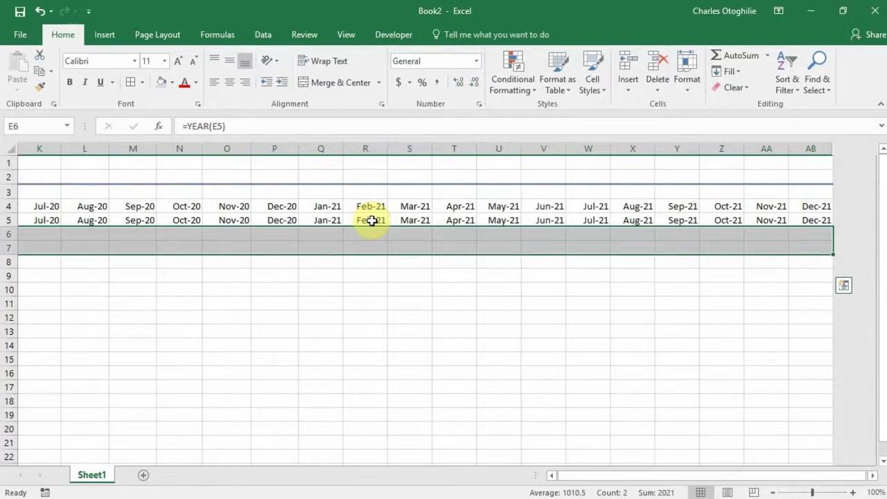
key(ctrl+r)
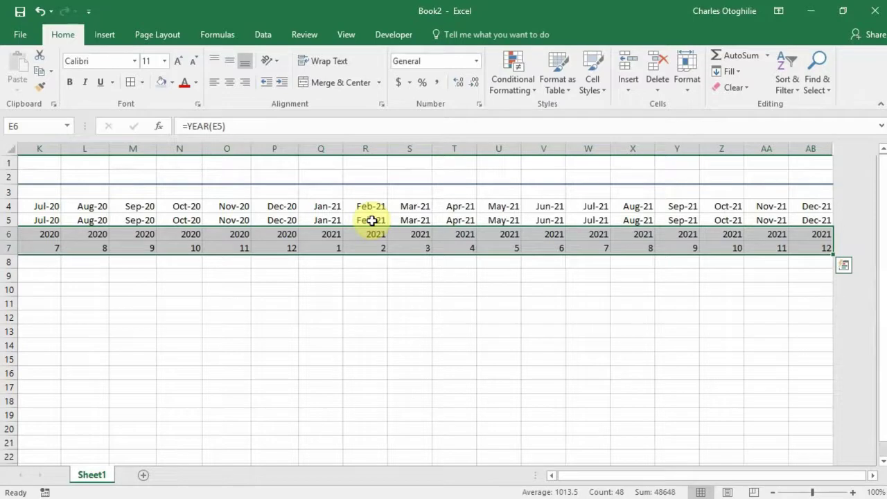
key(ctrl+Left)
key(ctrl+Left)
key(Right)
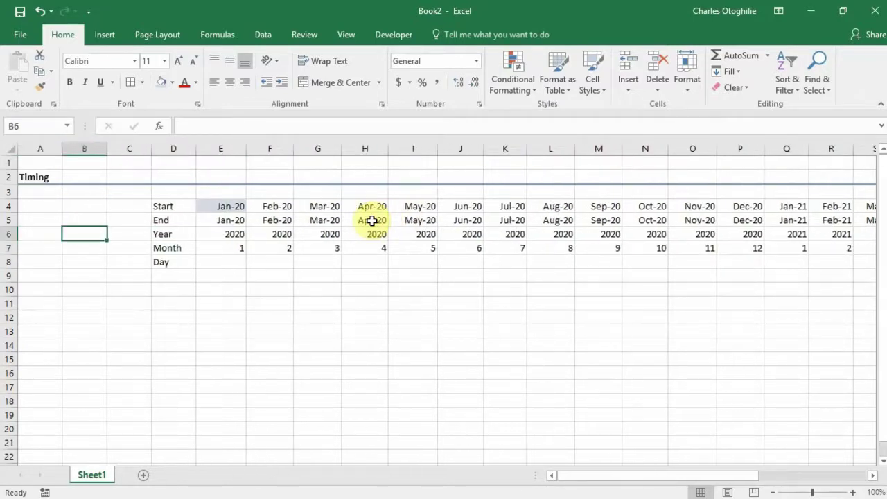
key(Right)
key(Right)
key(Right)
key(Right)
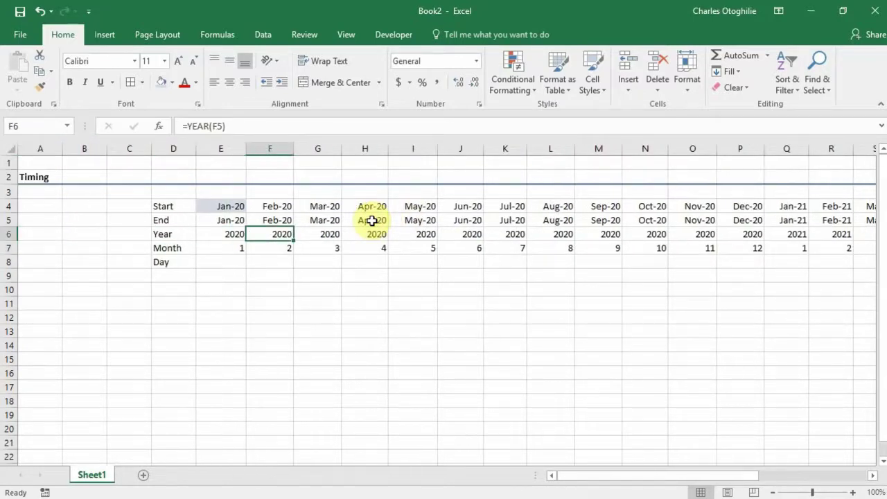
key(Right)
key(Right)
key(Right)
key(Right)
key(Right)
key(Right)
key(Right)
key(Right)
key(Right)
key(Right)
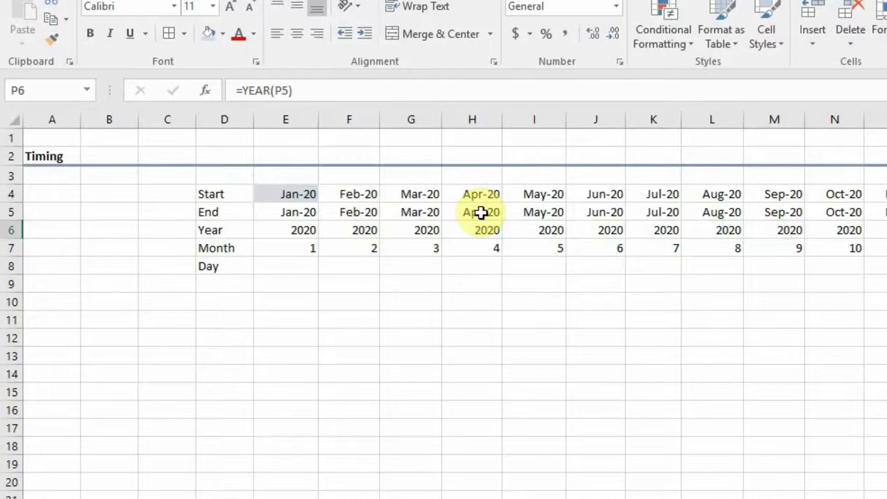
key(Left)
key(Left)
key(Left)
key(Left)
key(Left)
key(Left)
key(Left)
key(Left)
key(Left)
key(Left)
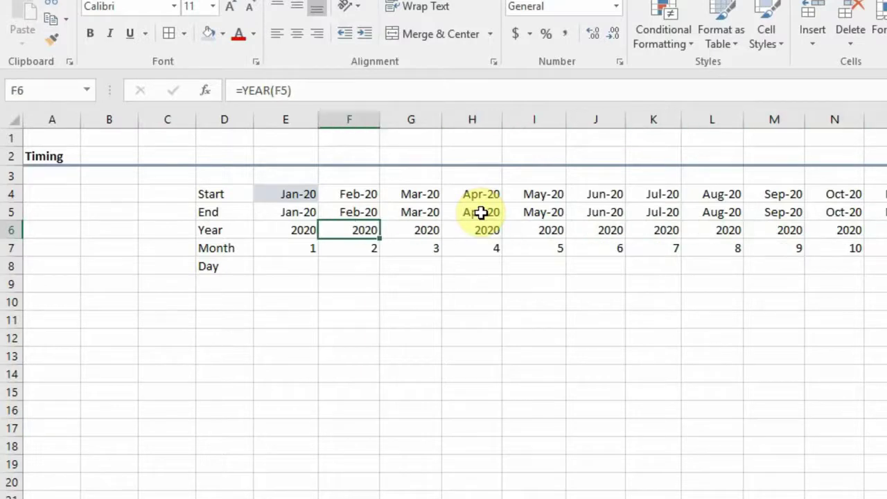
key(Left)
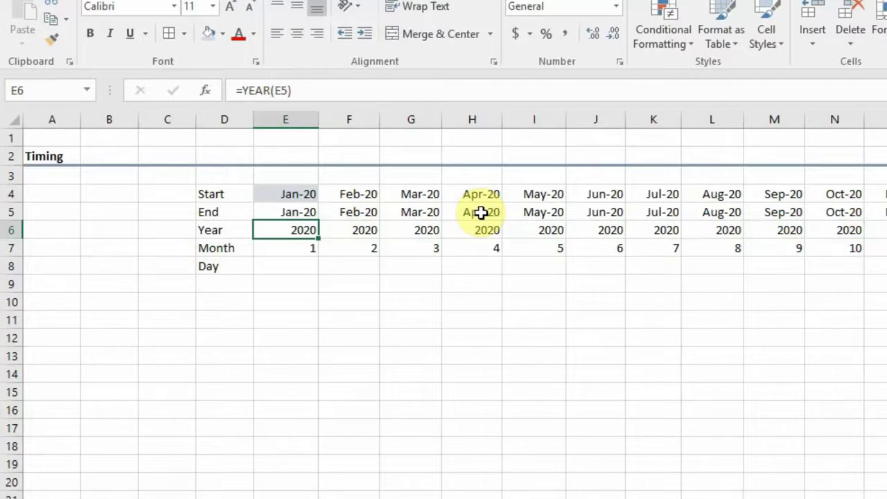
key(Down)
key(Down)
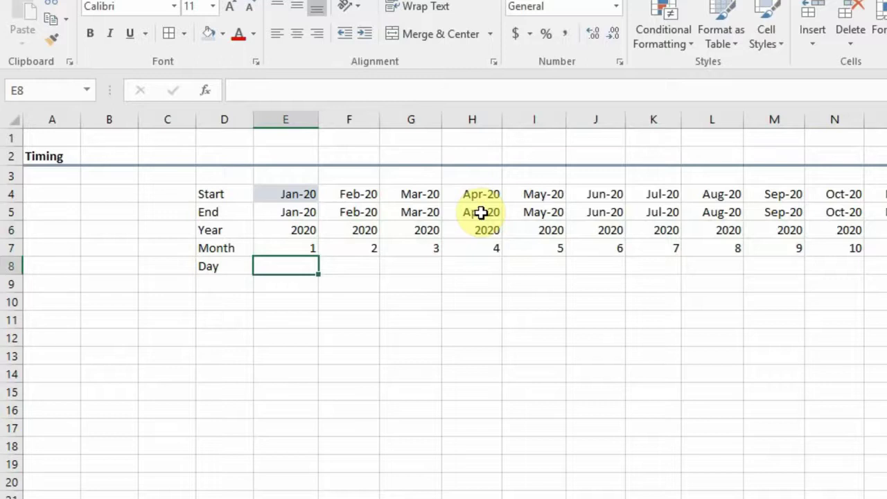
key(Down)
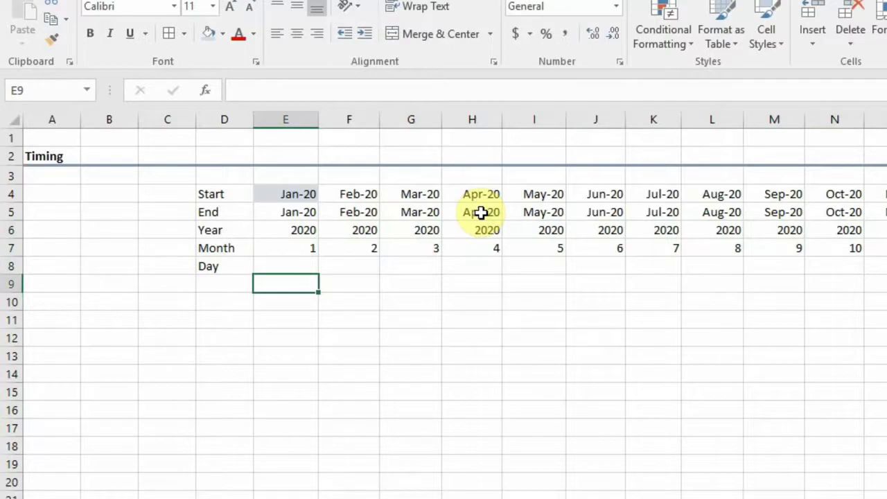
Step: Enter the year-difference formula =F6-E6 in F9
key(Right)
text(=)
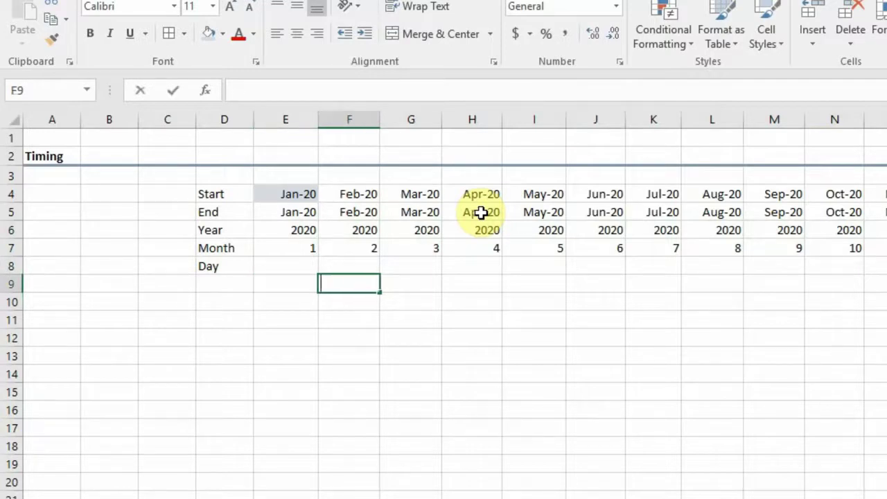
key(Up)
key(Up)
key(Up)
key(Up)
key(Down)
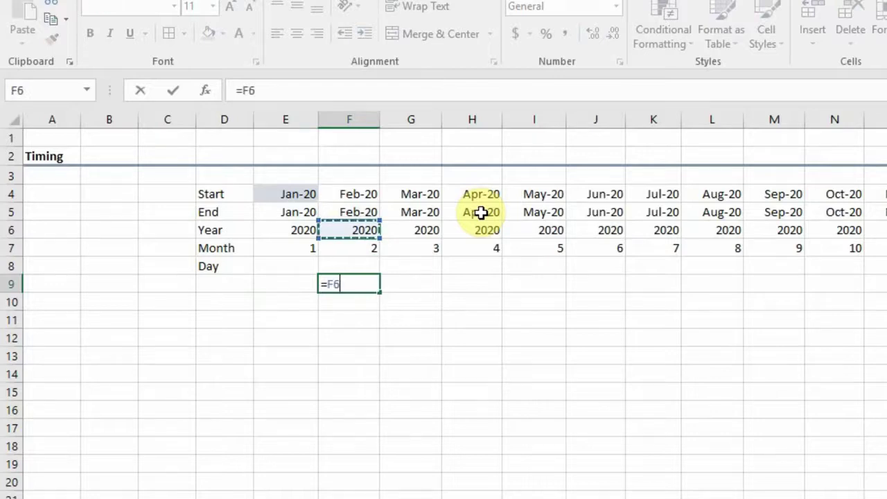
text(-)
key(Up)
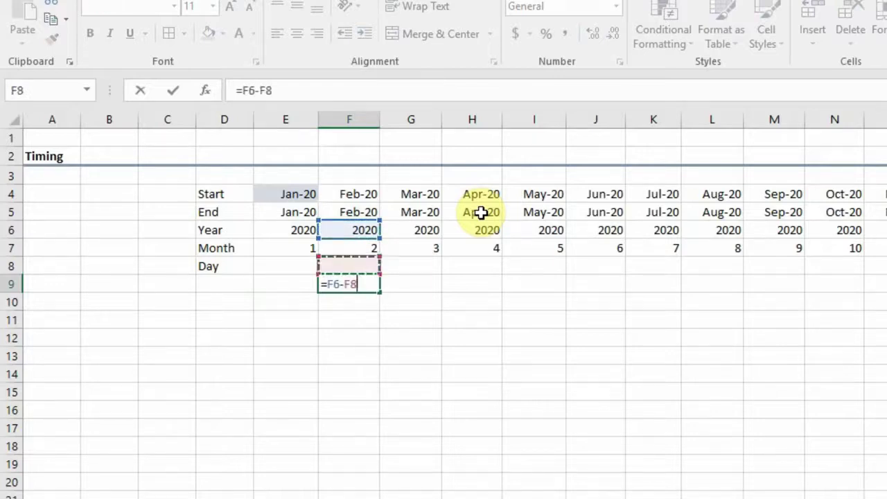
key(Left)
key(Left)
key(Up)
key(Up)
key(Right)
key(Right)
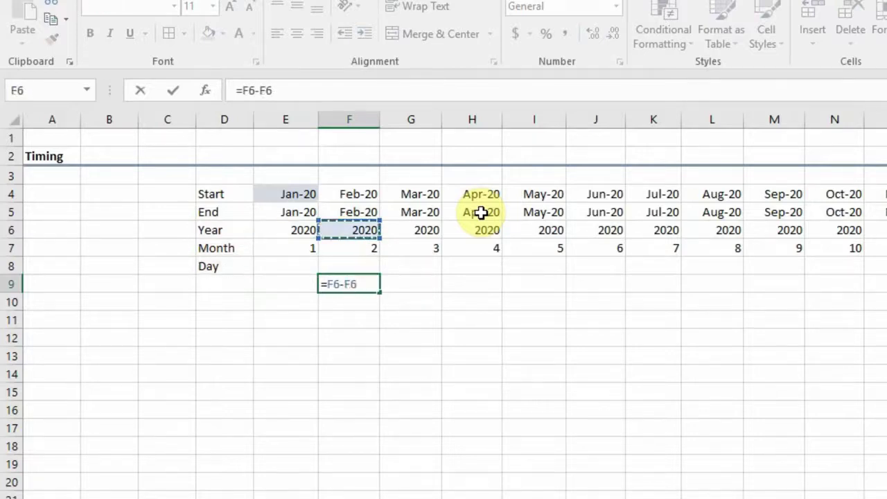
key(Left)
key(Return)
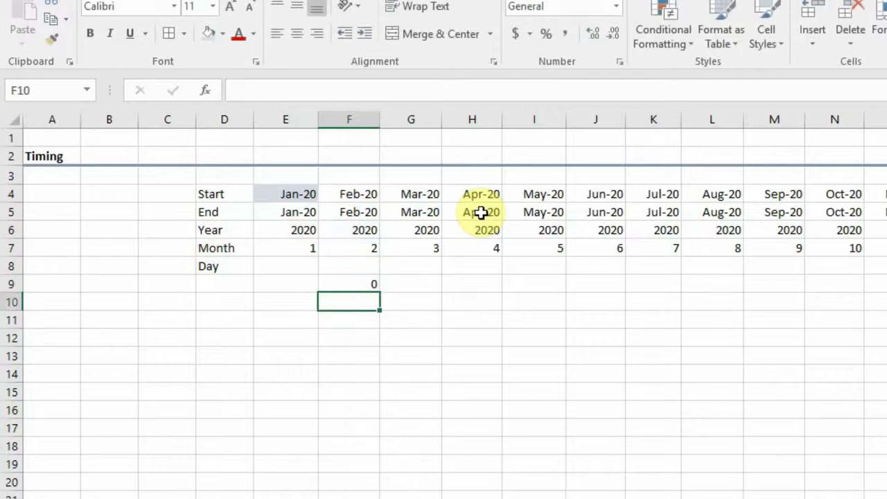
Step: Fill the =F6-E6 formula right along row 9
key(Up)
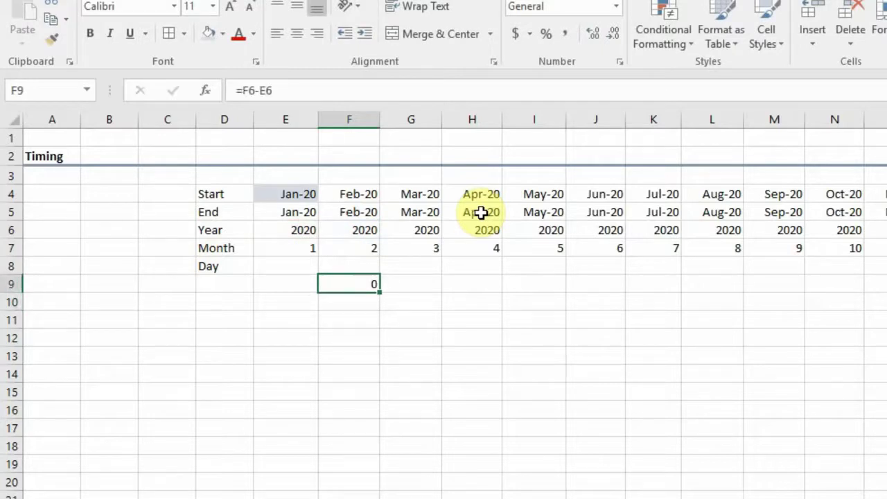
key(shift+Right)
key(shift+Right)
key(shift+Right)
key(shift+Right)
key(shift+Right)
key(shift+Right)
key(shift+Right)
key(shift+Right)
key(shift+Right)
key(shift+Right)
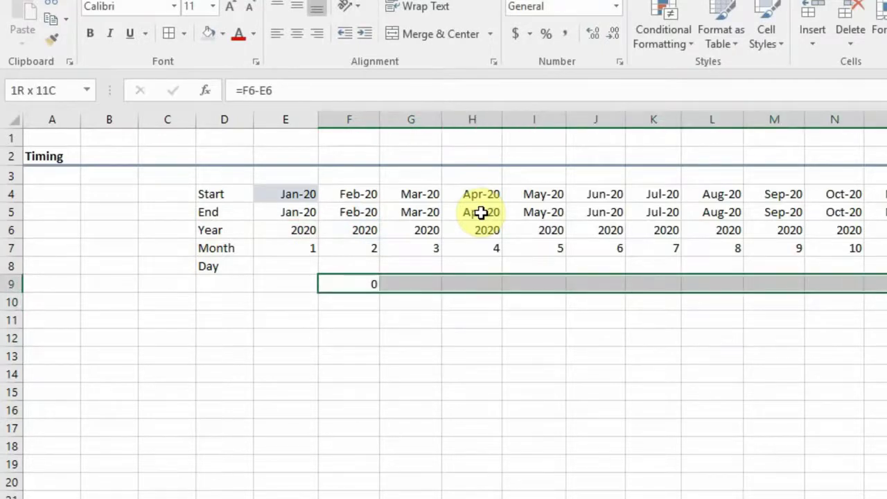
key(shift+Right)
key(shift+Right)
key(shift+Right)
key(shift+Right)
key(shift+Right)
key(shift+Right)
key(shift+Right)
key(shift+Right)
key(shift+Right)
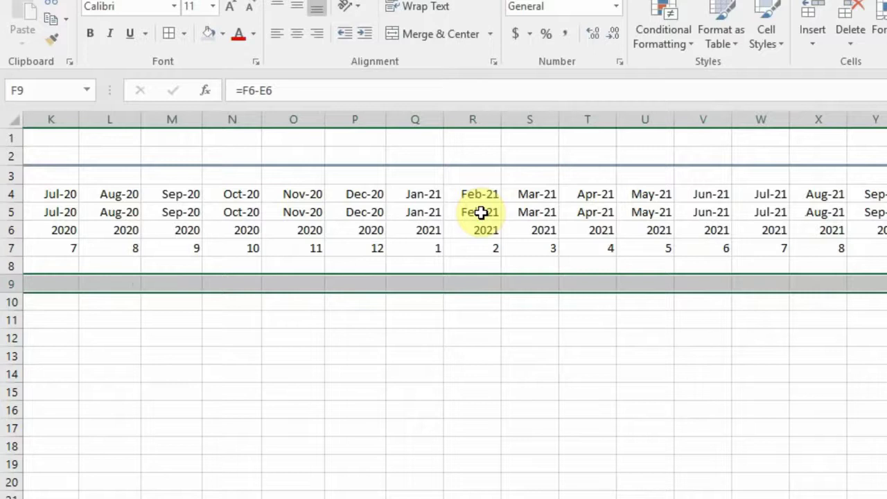
key(ctrl+r)
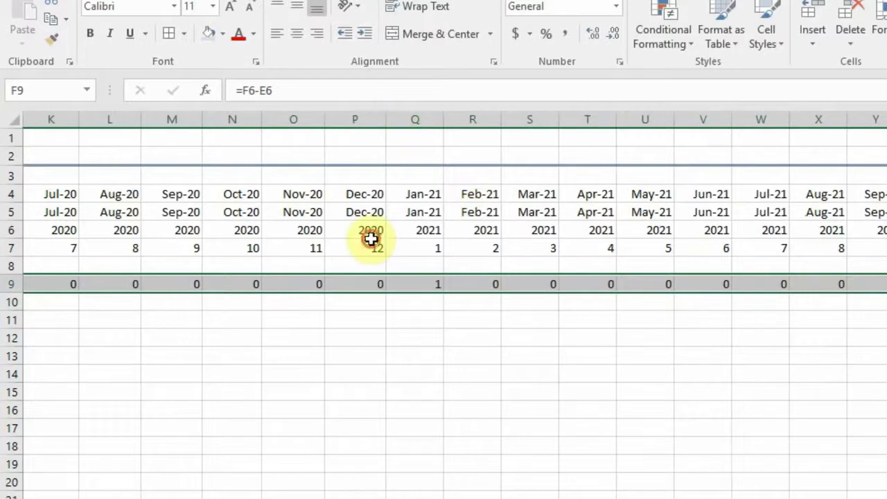
drag(368, 243, 367, 230)
click(409, 231)
click(432, 288)
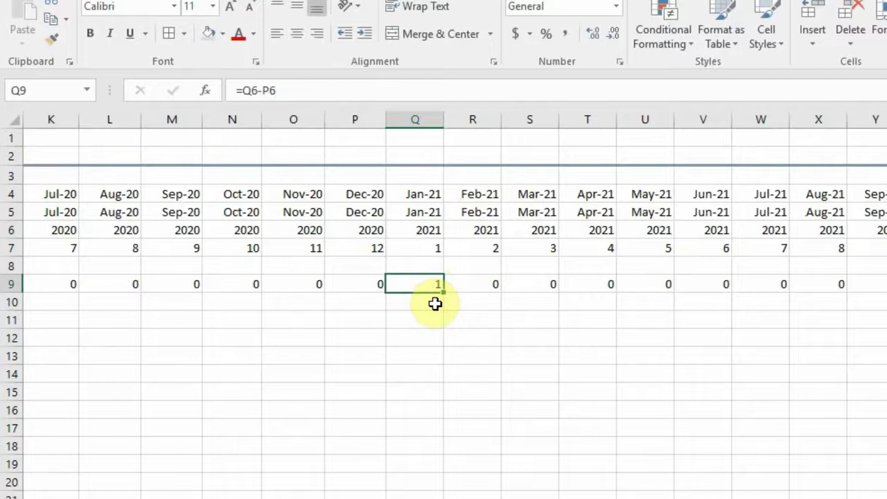
key(Down)
key(Up)
key(Up)
key(Down)
key(Down)
key(Up)
key(Down)
key(Up)
key(Left)
key(Left)
key(Left)
key(Left)
key(Left)
key(Left)
key(Left)
key(Left)
key(Left)
key(Left)
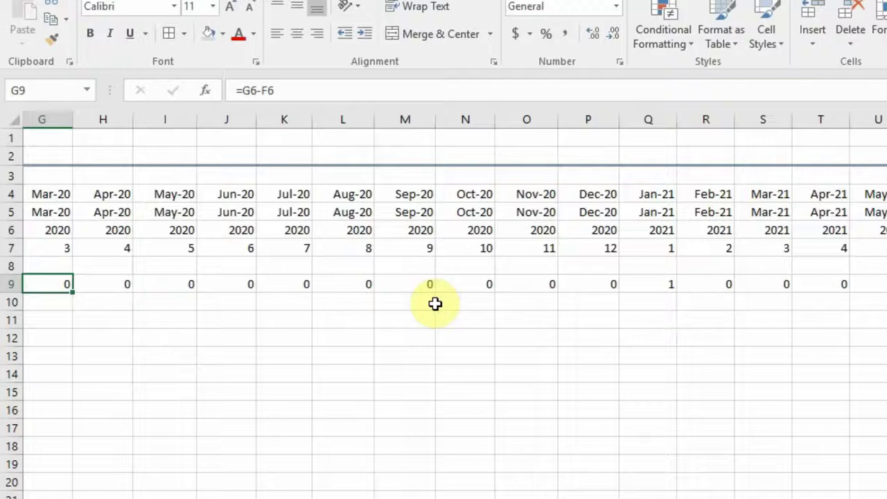
key(Left)
key(Left)
key(Left)
key(Right)
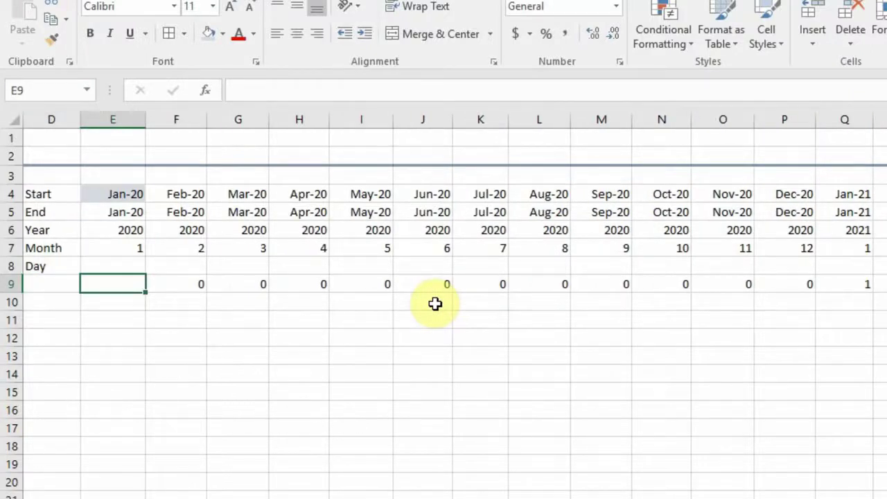
key(Right)
key(Right)
key(Right)
key(Right)
key(Right)
key(Right)
key(Right)
key(Right)
key(Right)
key(Right)
key(Right)
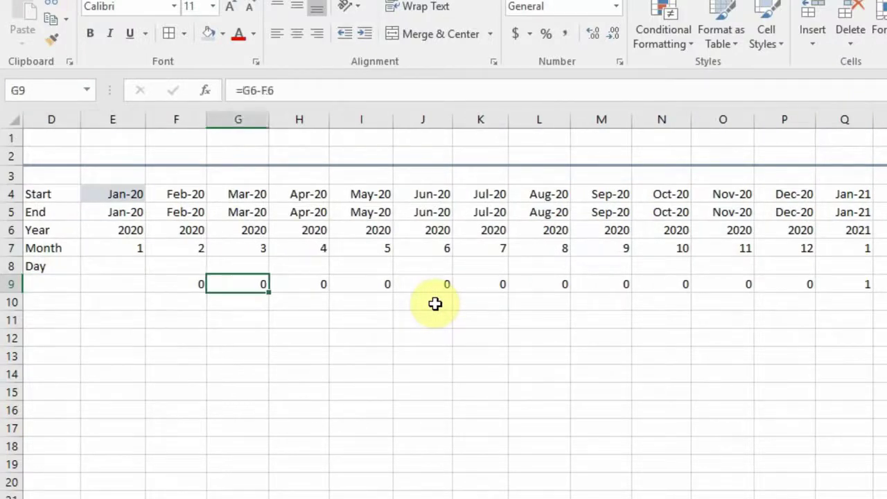
key(Right)
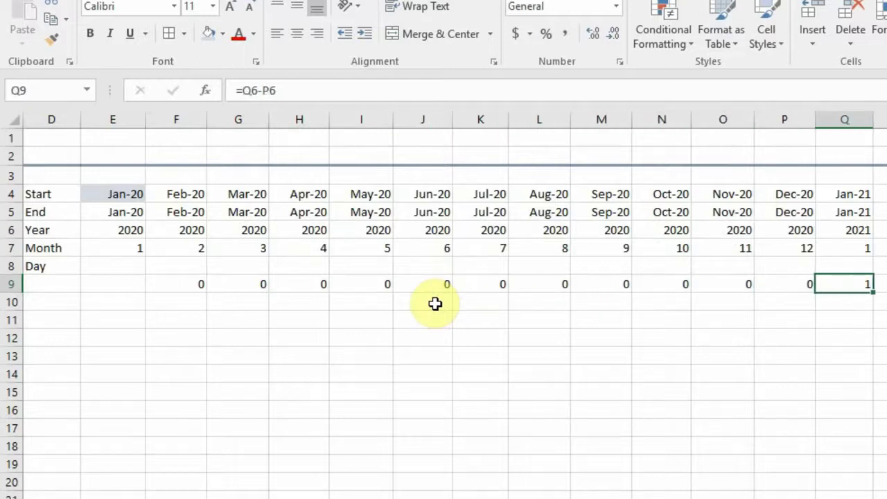
key(Left)
key(Left)
key(Left)
key(Left)
key(Left)
key(Left)
key(Left)
key(Left)
key(Left)
key(Left)
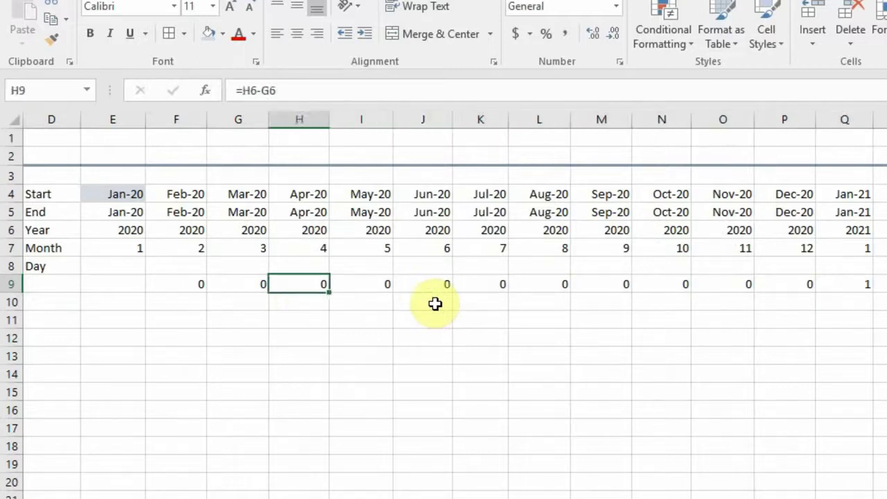
key(Left)
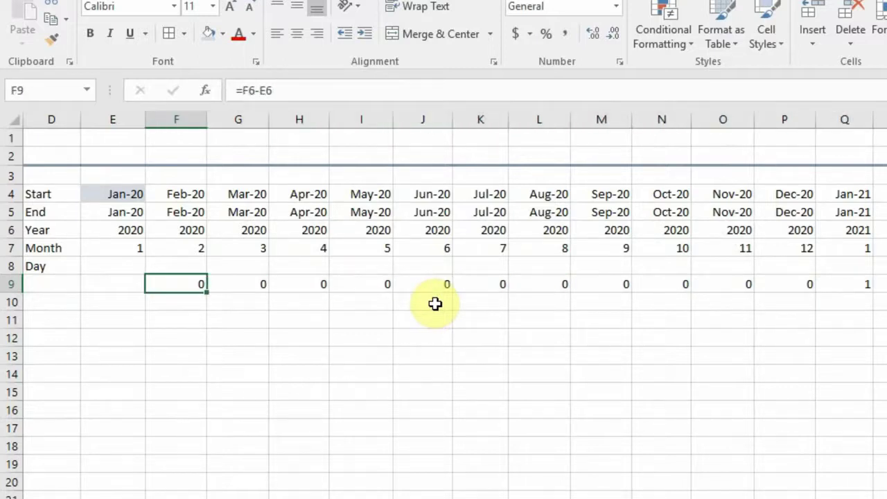
key(Right)
key(Right)
key(Right)
key(Right)
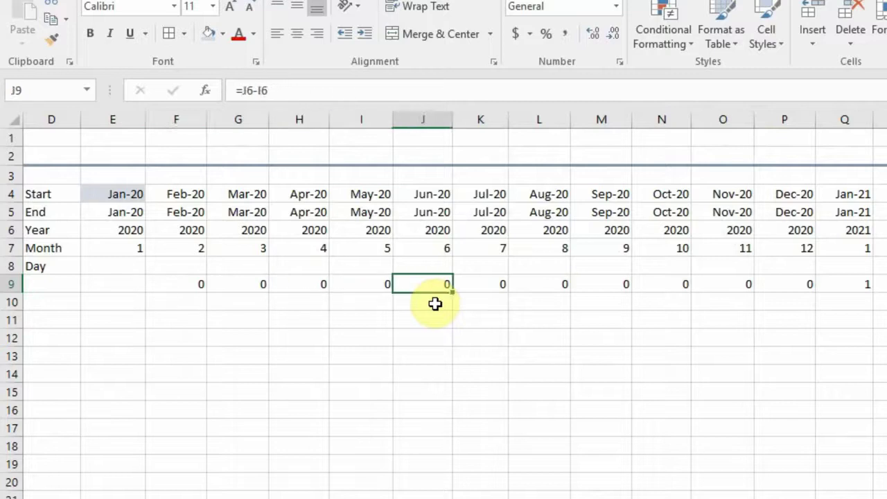
key(Right)
key(Right)
key(Right)
key(Right)
key(Right)
key(Right)
key(Right)
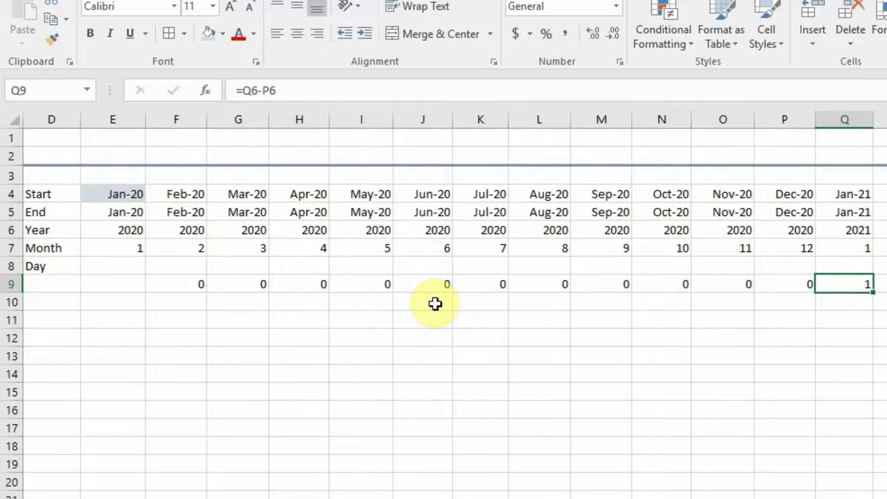
key(Down)
key(Right)
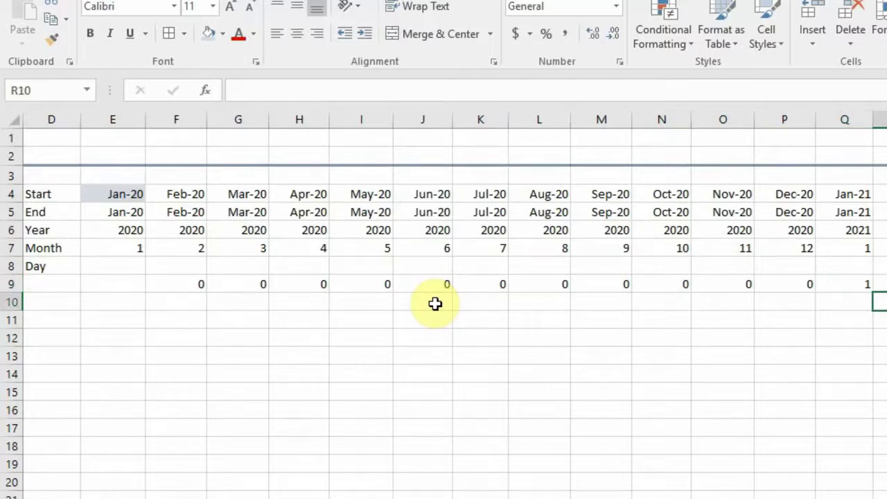
key(Left)
key(Left)
key(Left)
key(Left)
key(Left)
key(Left)
key(Left)
key(Left)
key(Left)
key(Left)
key(Left)
key(Left)
key(Left)
key(Left)
key(Left)
key(Left)
key(Left)
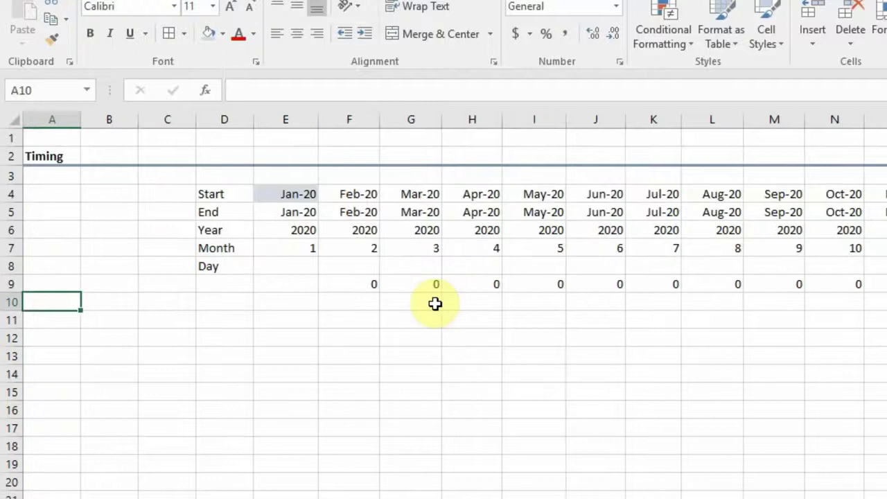
click(336, 288)
click(314, 233)
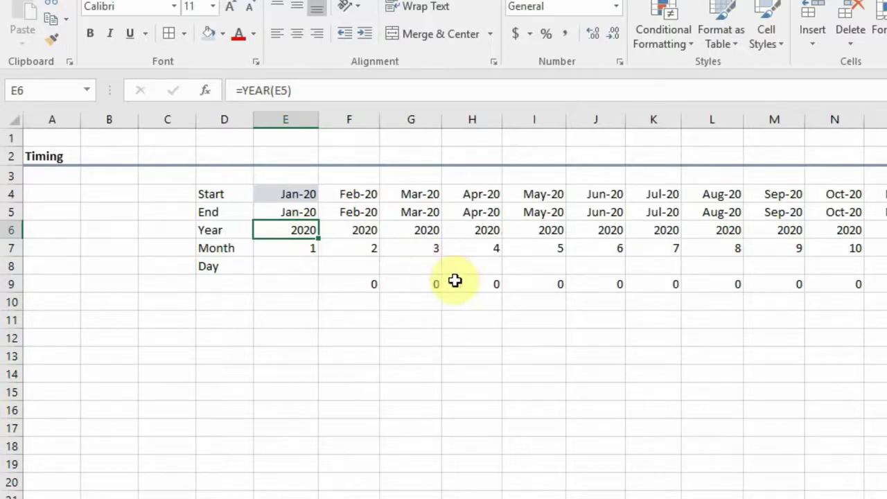
click(226, 244)
click(226, 231)
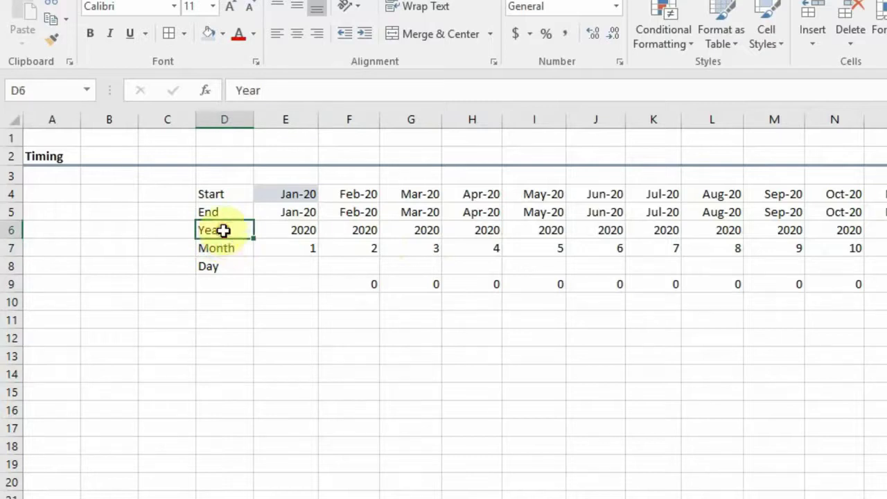
click(228, 250)
click(304, 245)
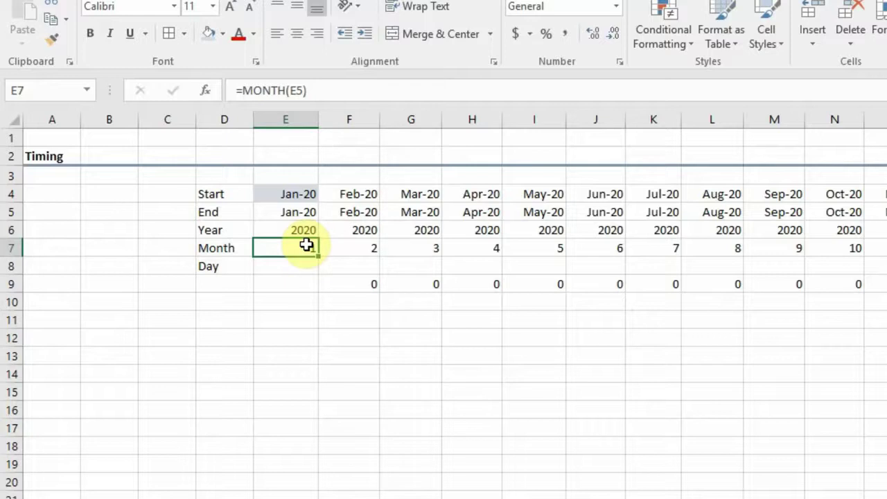
click(147, 265)
Step: Insert a blank row above the Day row at row 8
click(7, 267)
right_click(8, 268)
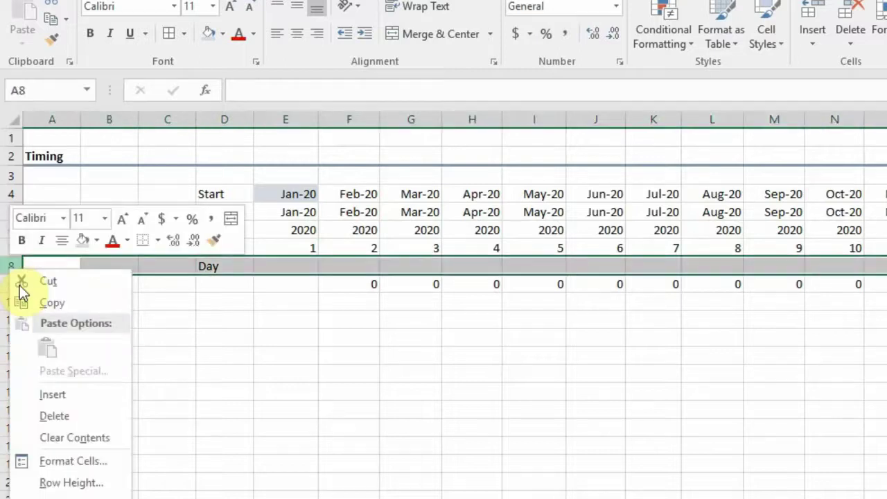
click(64, 394)
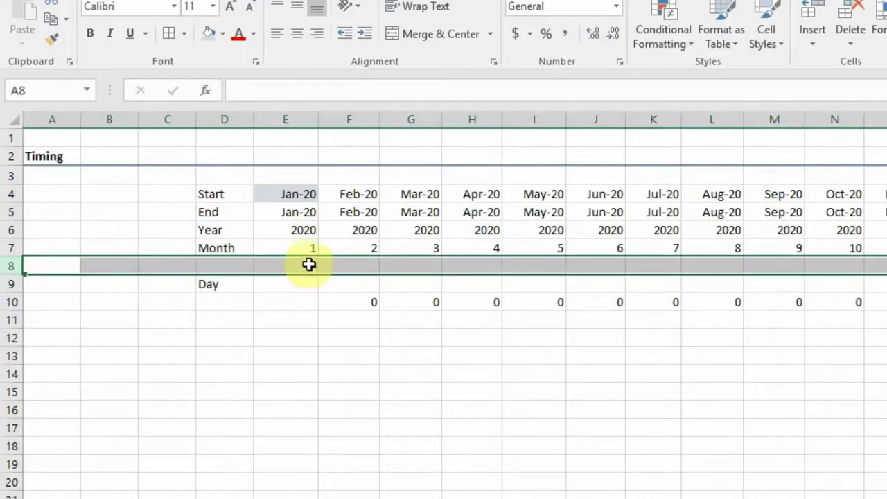
Step: Enter =TEXT(E5,"mmm") in E8 to show Jan, and right-align it
click(305, 264)
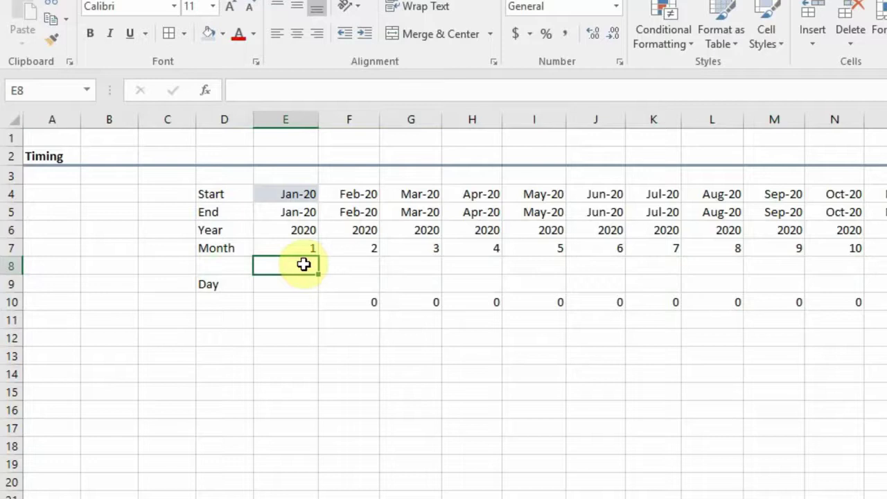
text(=te)
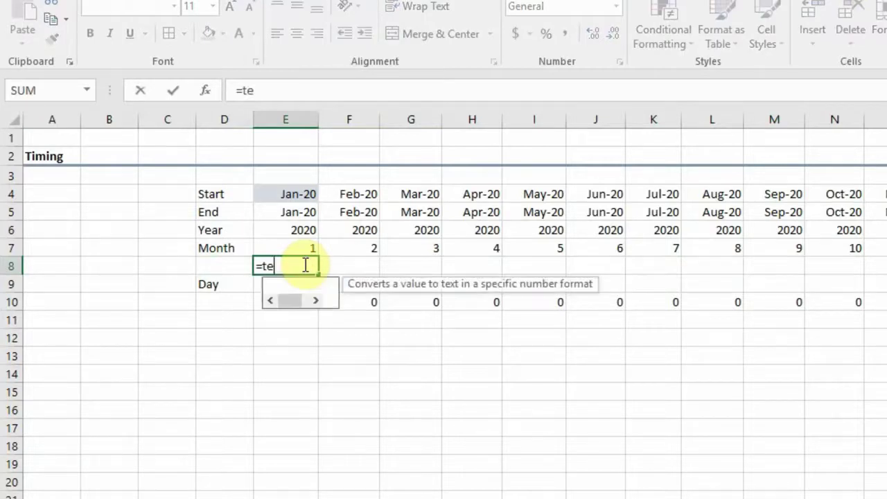
text(xt()
key(Up)
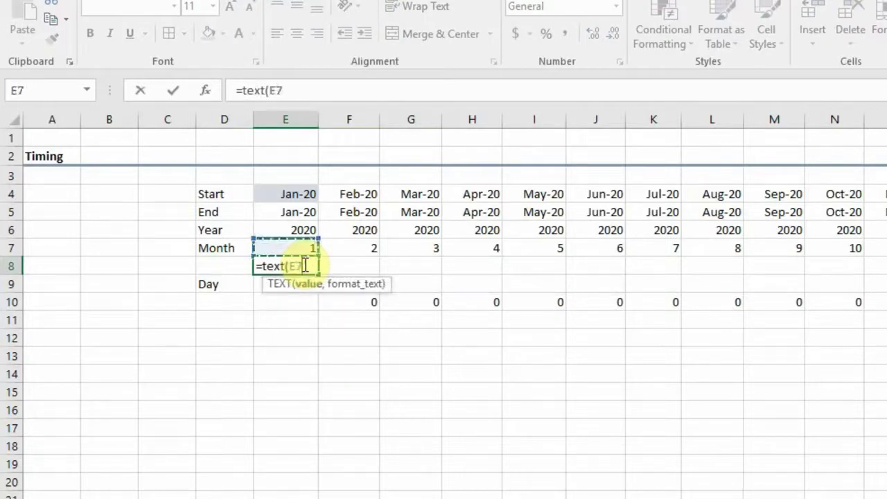
key(Up)
key(Up)
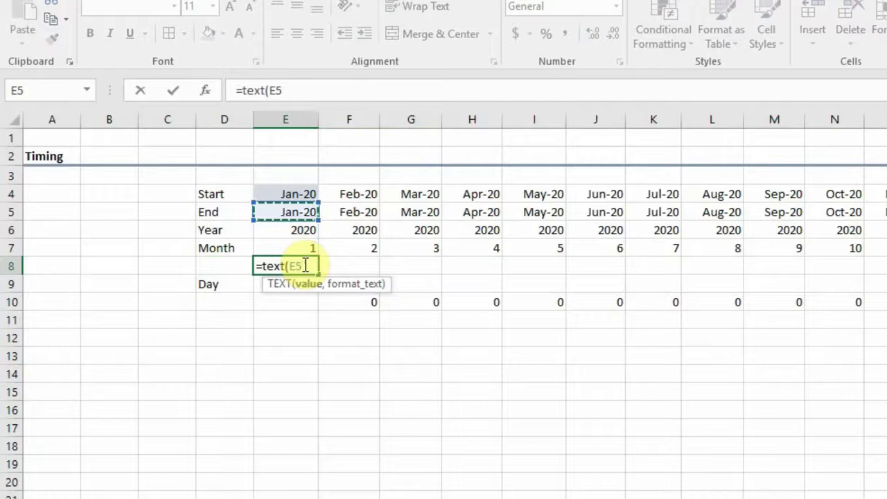
text(,)
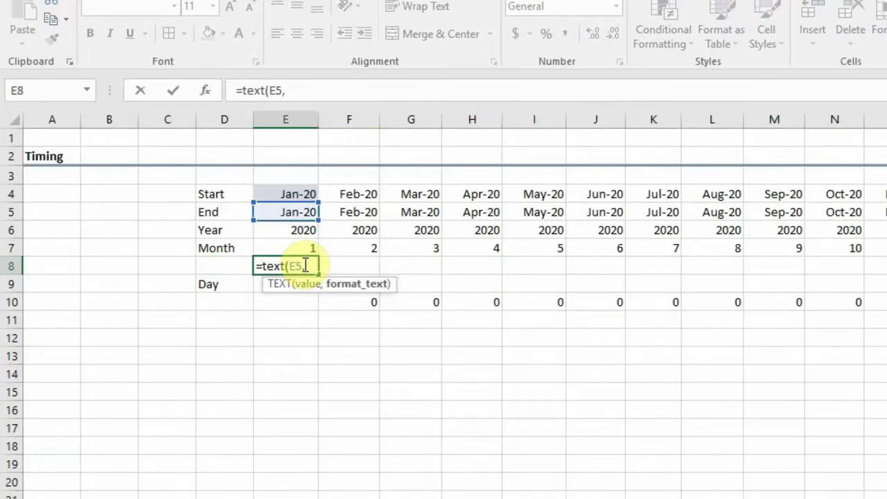
text("mmm)
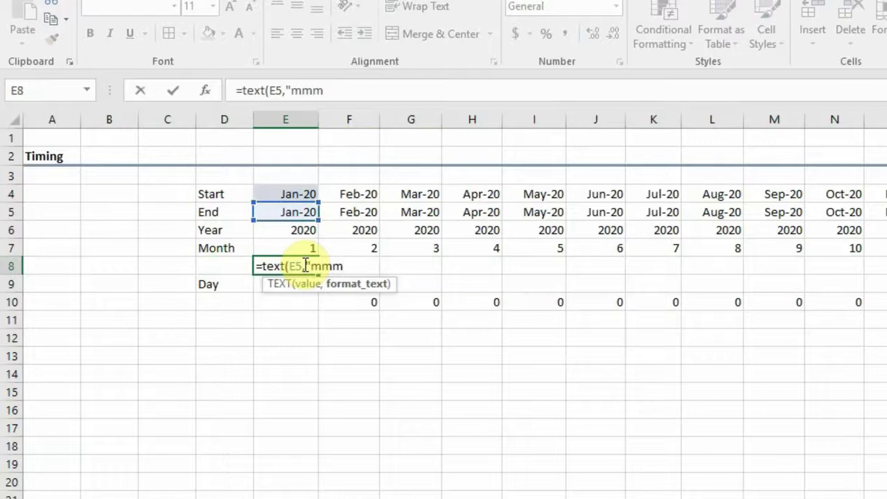
text("))
key(Return)
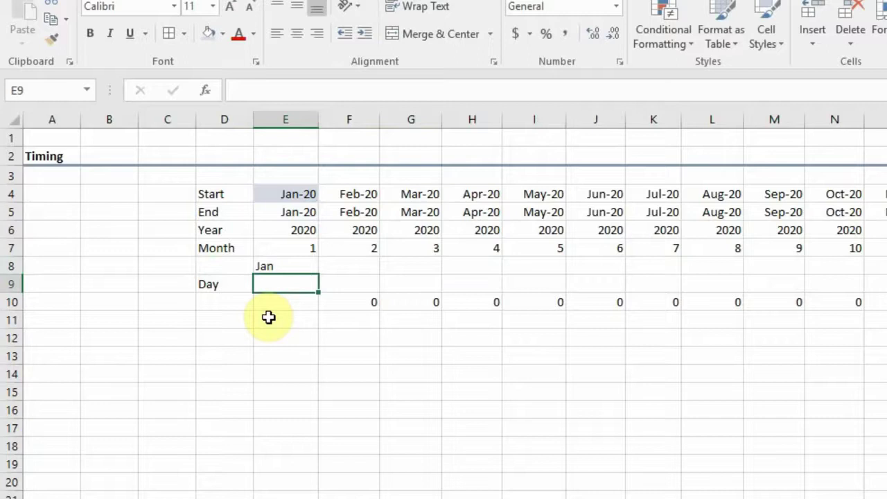
click(301, 264)
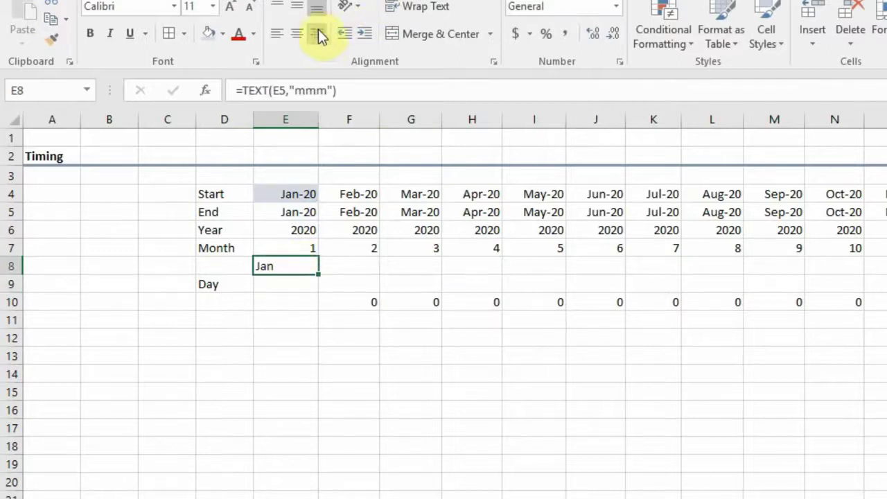
click(318, 33)
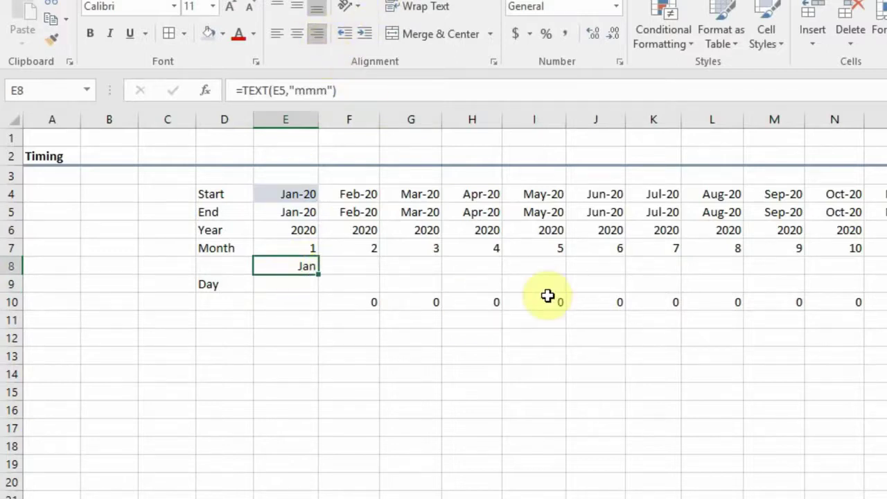
Step: Copy =TEXT(E5,"mmm") across row 8 so each column shows Jan, Feb, Mar and onward
key(shift+space)
scroll(548, 296, right, 5)
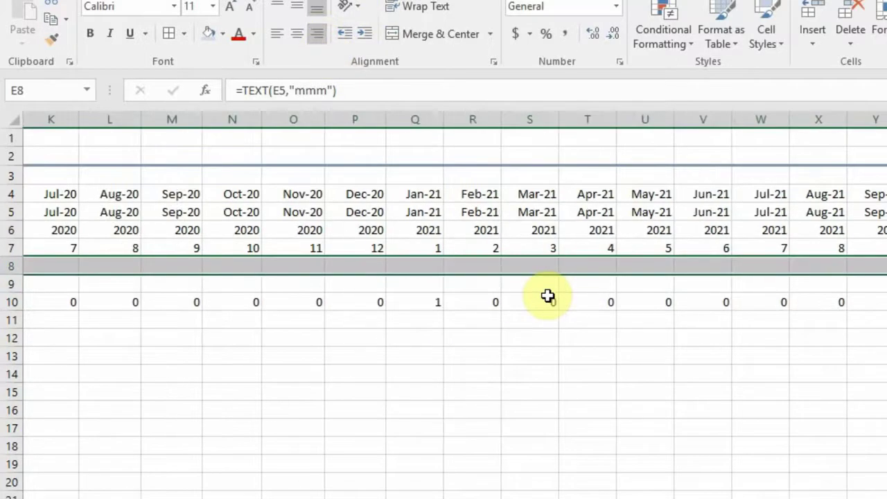
key(ctrl+r)
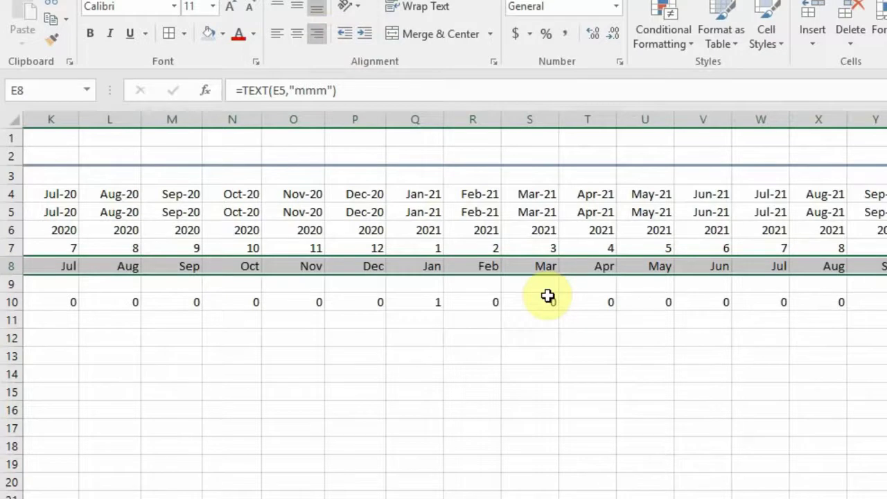
key(Home)
key(Right)
key(Right)
key(Right)
key(Right)
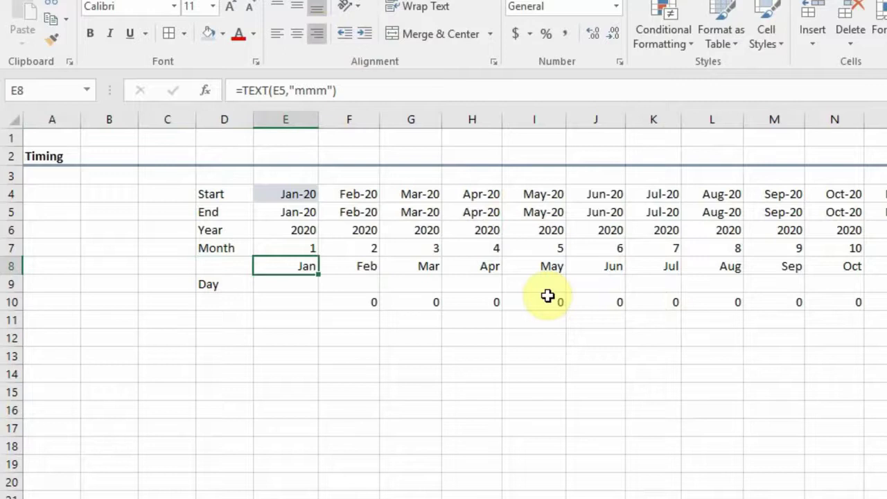
key(Up)
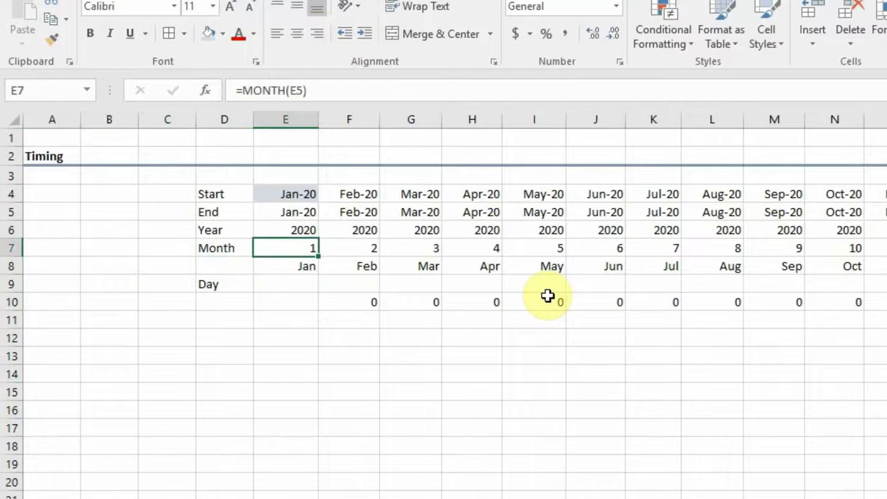
key(Down)
key(Down)
key(Down)
Step: Select the stray zeros from D10 across the whole of row 10
key(Left)
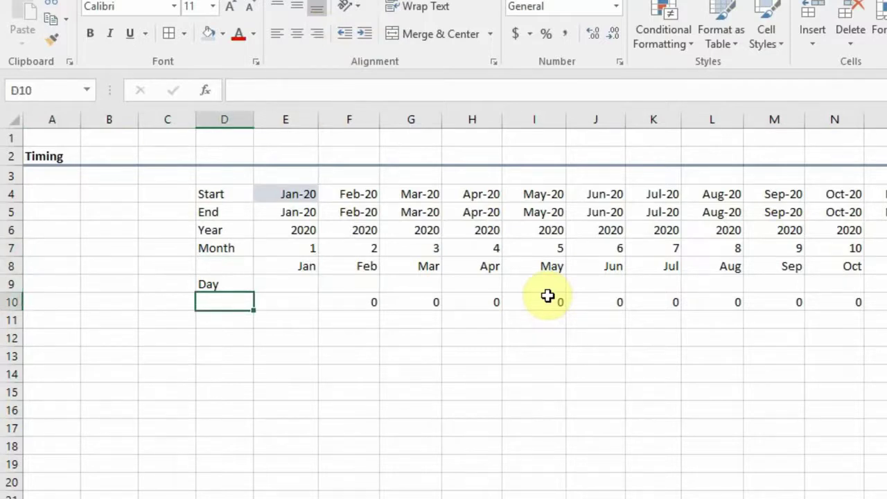
key(shift+Right)
key(shift+Right)
key(ctrl+shift+Right)
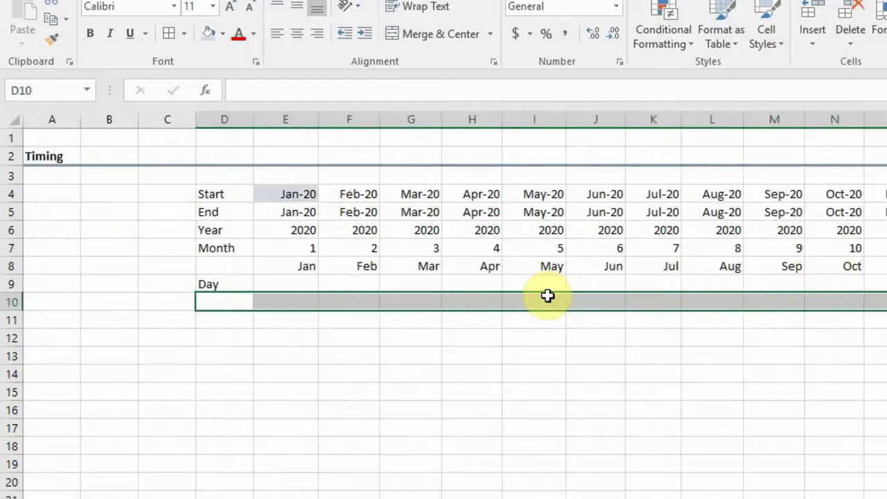
Step: Go to the first Day cell and begin a new formula with =
key(Left)
key(Up)
key(Right)
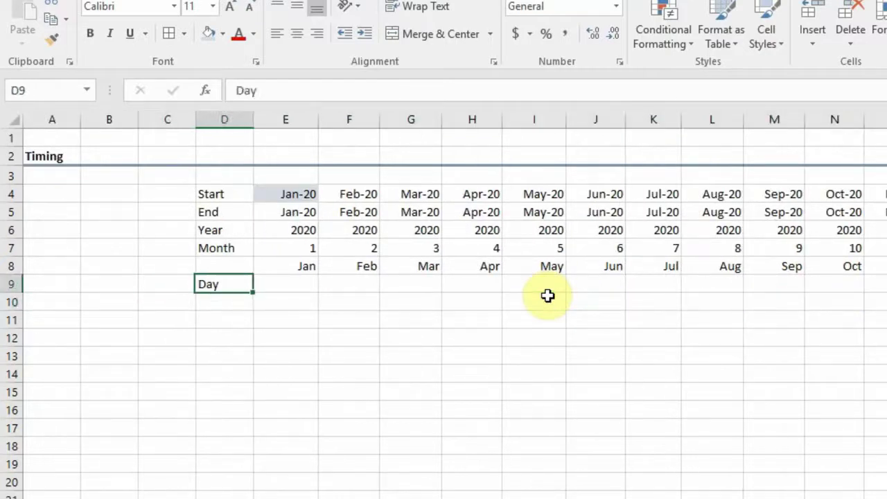
key(Down)
key(Down)
key(Up)
key(Up)
key(Up)
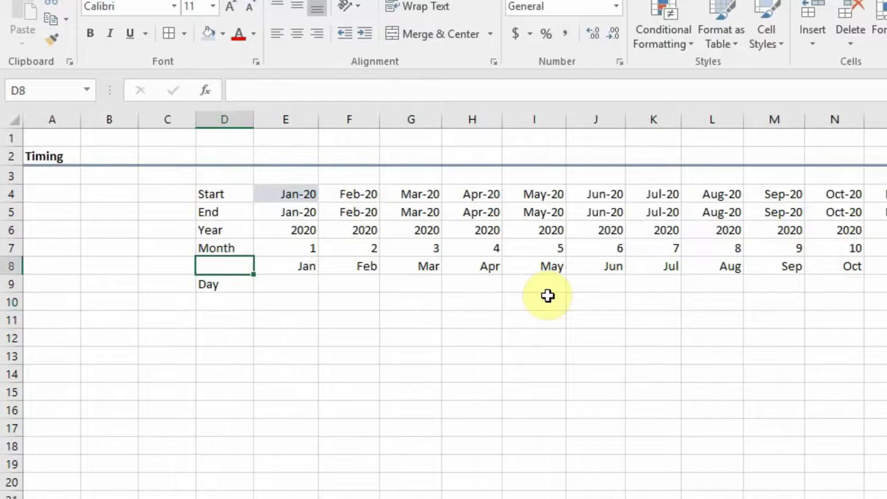
text(=)
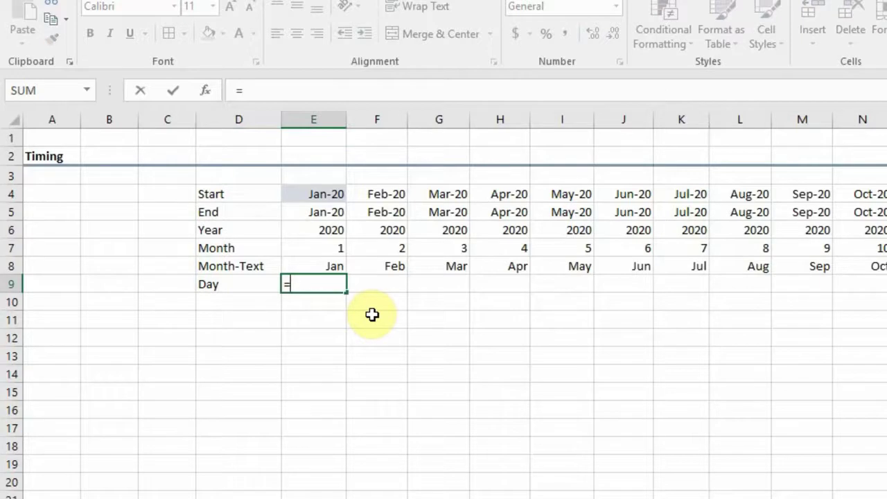
Step: Enter =DAY(E5) in E9 so the Day row starts with 31
text(day)
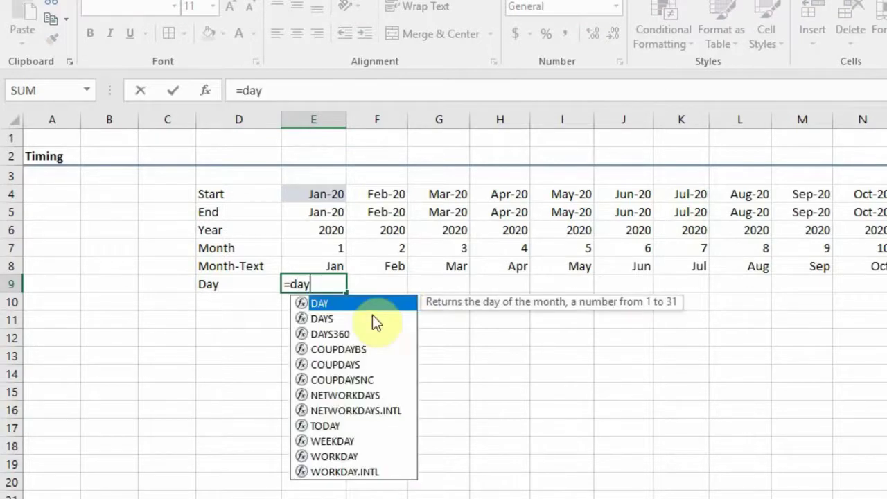
text(()
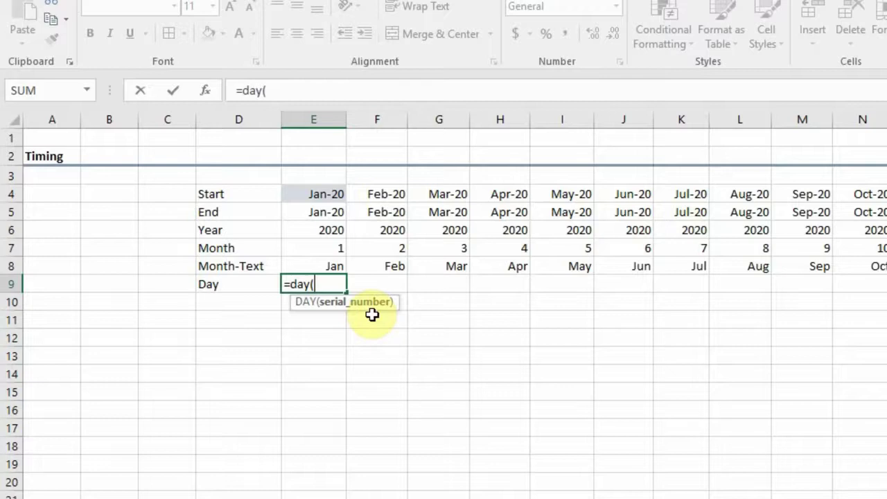
key(Up)
key(Up)
key(Up)
key(Up)
key(Return)
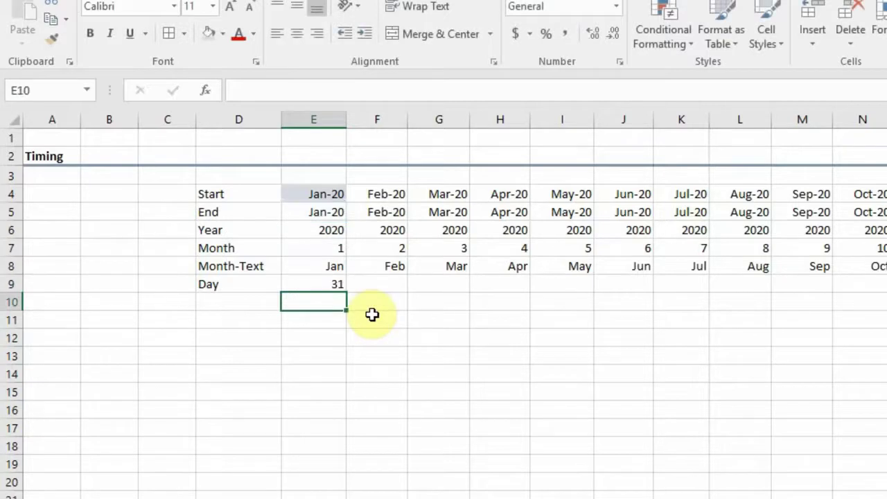
Step: Review the End date, Month-Text and Start date cells above, then return to E9
key(Up)
key(Up)
key(Up)
key(Up)
key(Up)
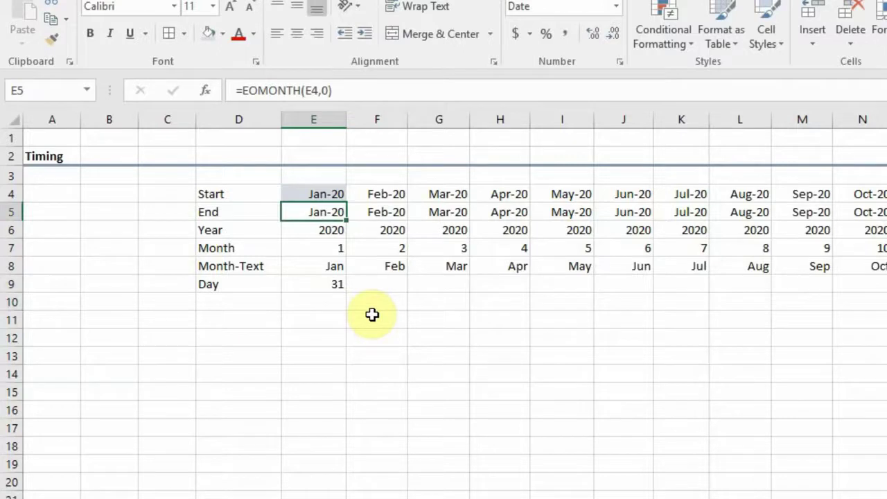
key(Down)
key(Down)
key(Down)
key(Down)
key(Up)
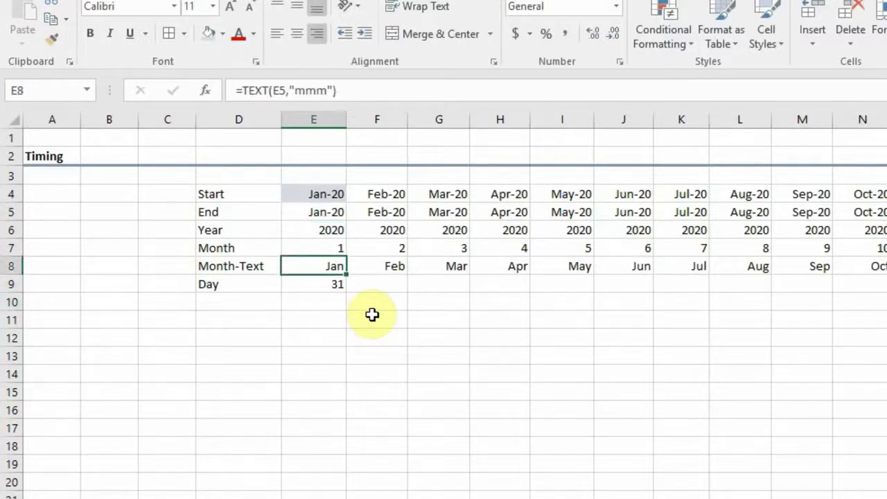
key(Up)
key(Up)
key(Up)
key(Up)
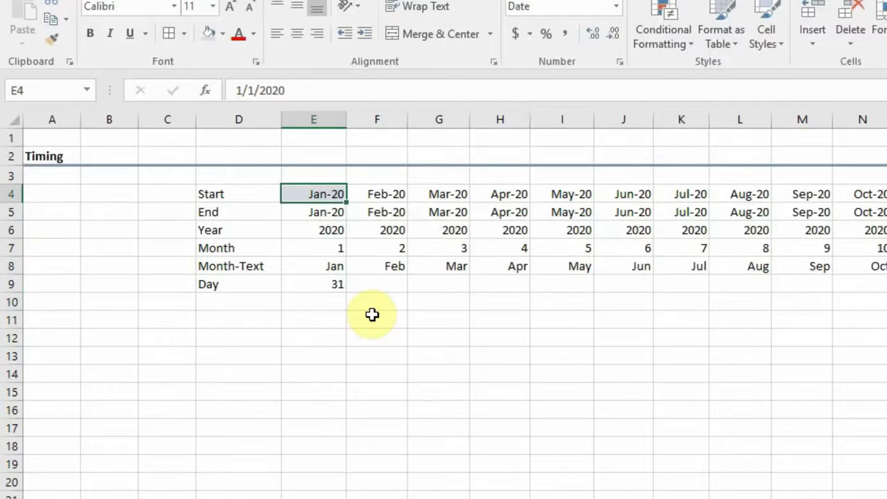
key(Down)
key(Down)
key(Down)
key(Down)
key(Down)
key(Down)
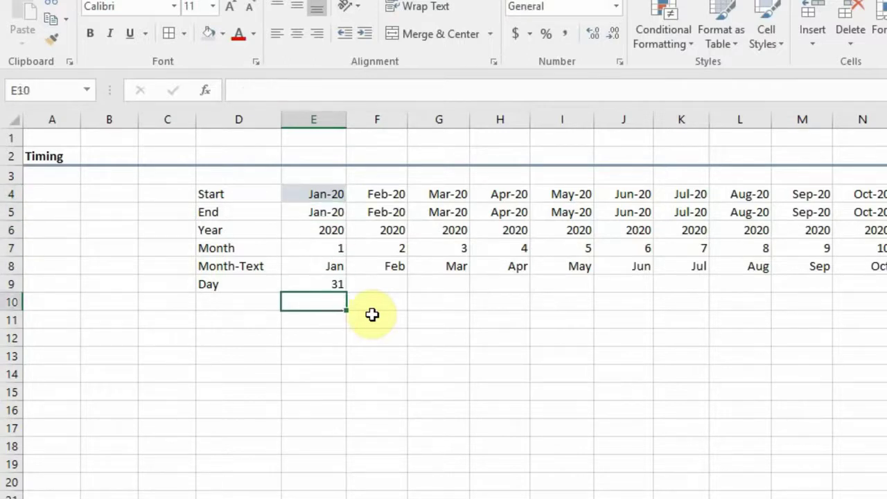
key(Up)
click(274, 90)
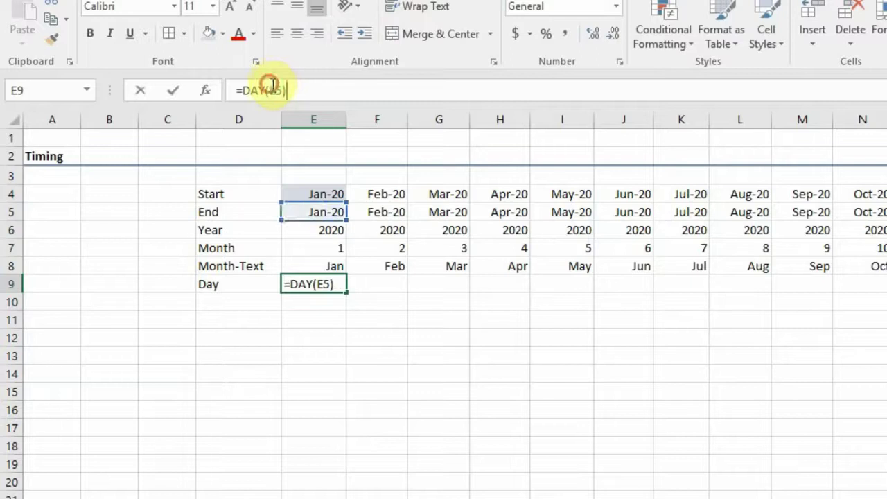
click(303, 195)
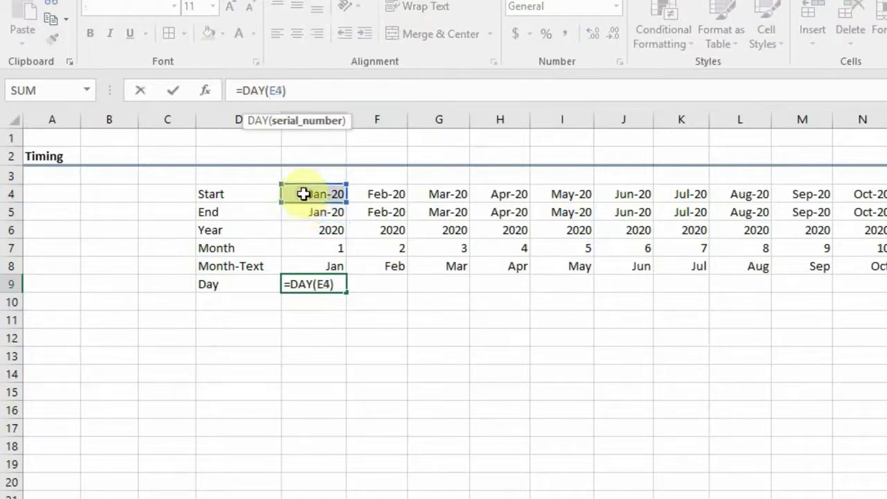
key(Return)
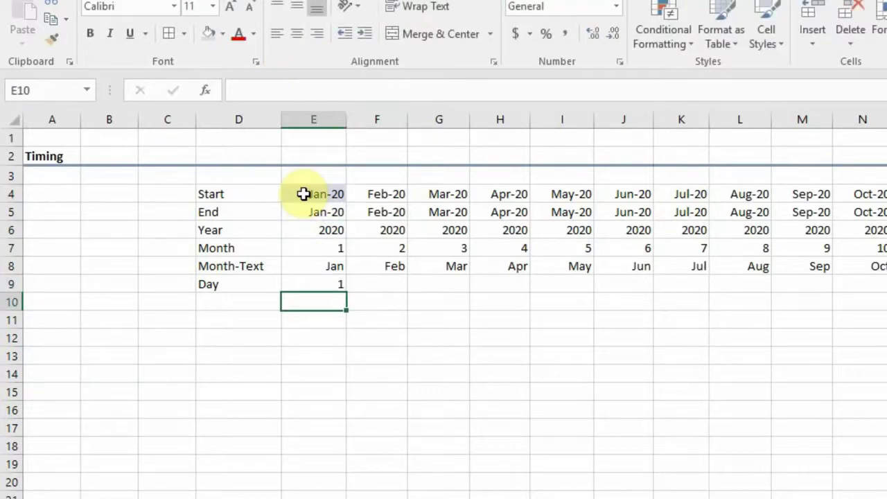
click(326, 193)
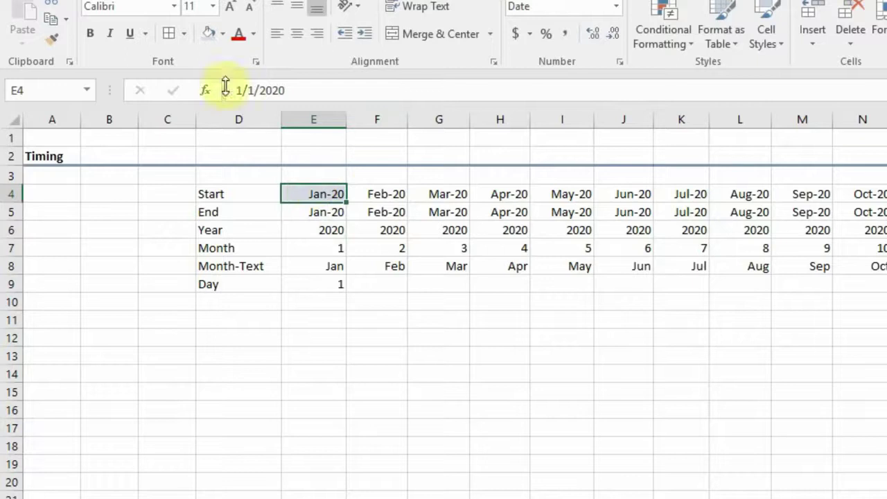
click(337, 284)
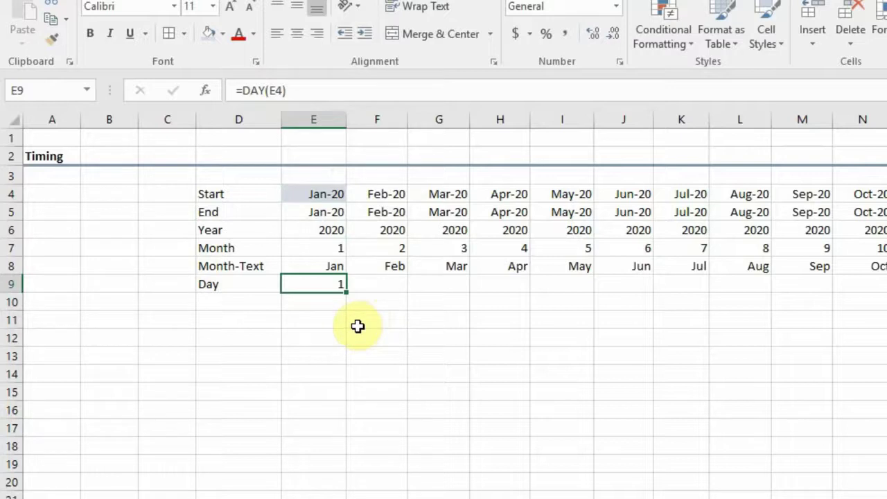
click(276, 90)
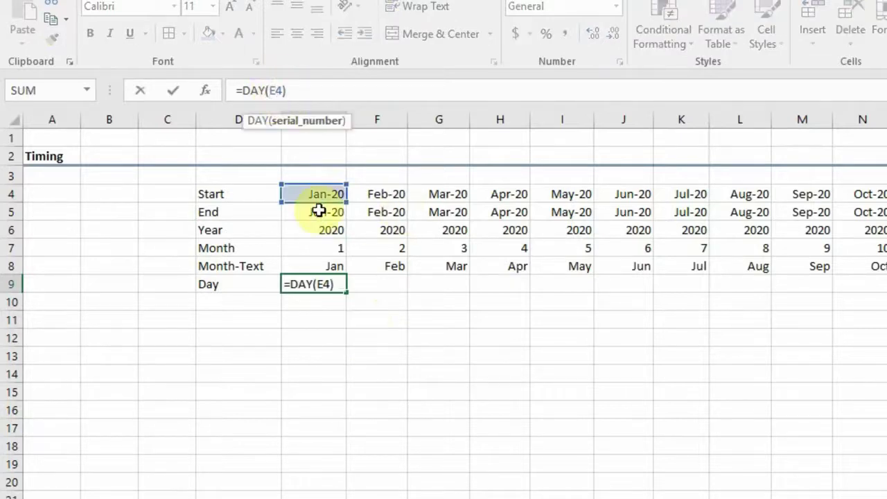
click(304, 231)
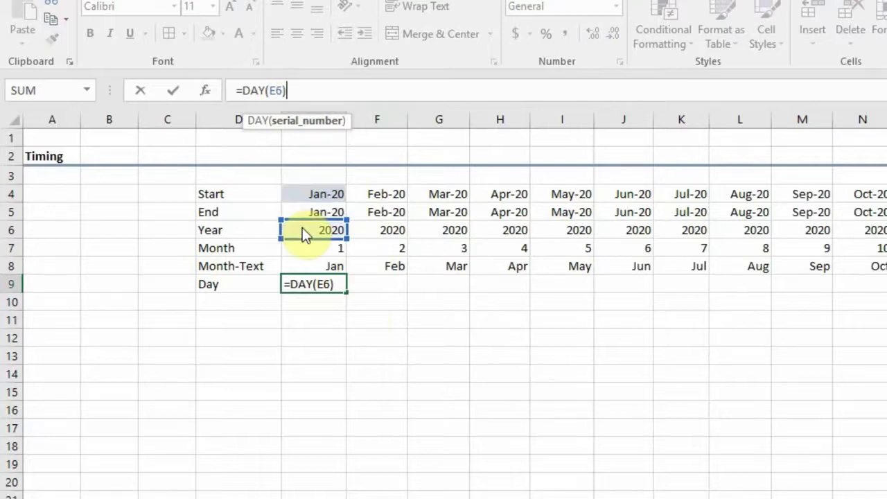
click(303, 219)
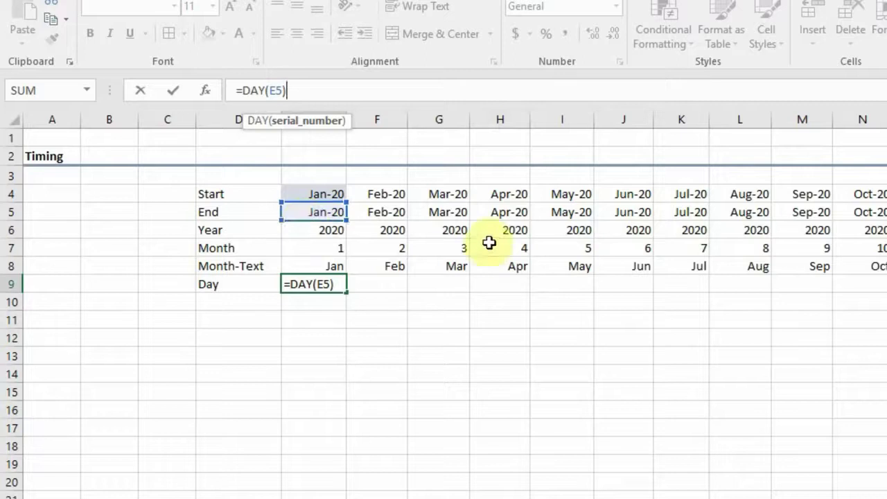
key(Return)
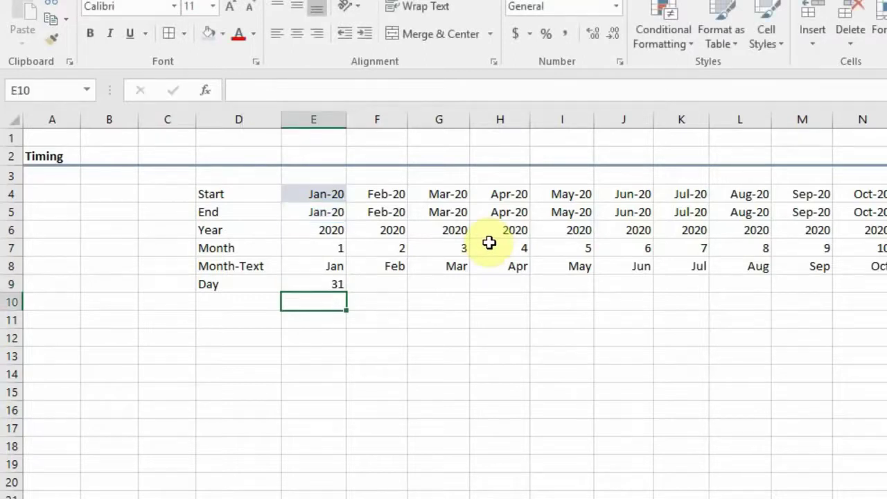
click(339, 285)
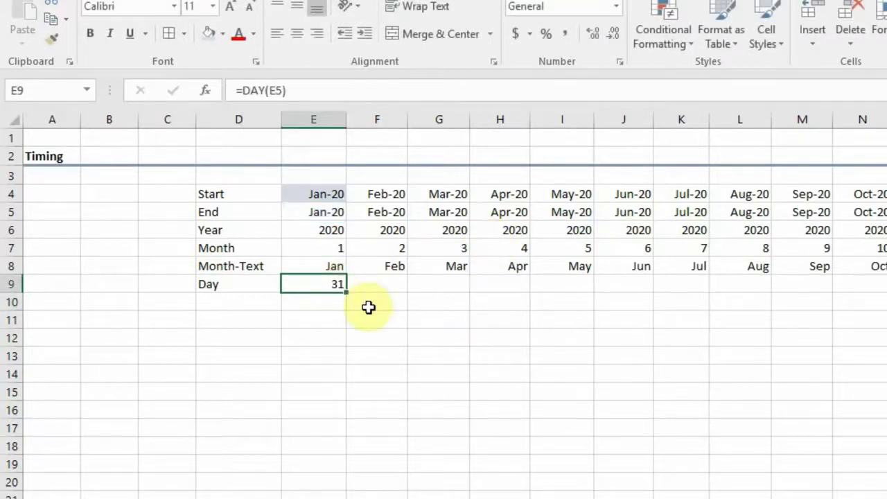
Step: Fill the Day formula right across row 9 so every month shows its day count
key(shift+Right)
key(shift+Right)
key(shift+Right)
key(shift+Right)
key(shift+Right)
key(shift+Right)
key(shift+Right)
key(shift+Right)
key(shift+Right)
key(shift+Right)
key(shift+Right)
key(shift+Right)
key(shift+Right)
key(shift+Right)
key(shift+Right)
key(shift+Right)
key(shift+Right)
key(shift+Right)
key(shift+Right)
key(shift+Right)
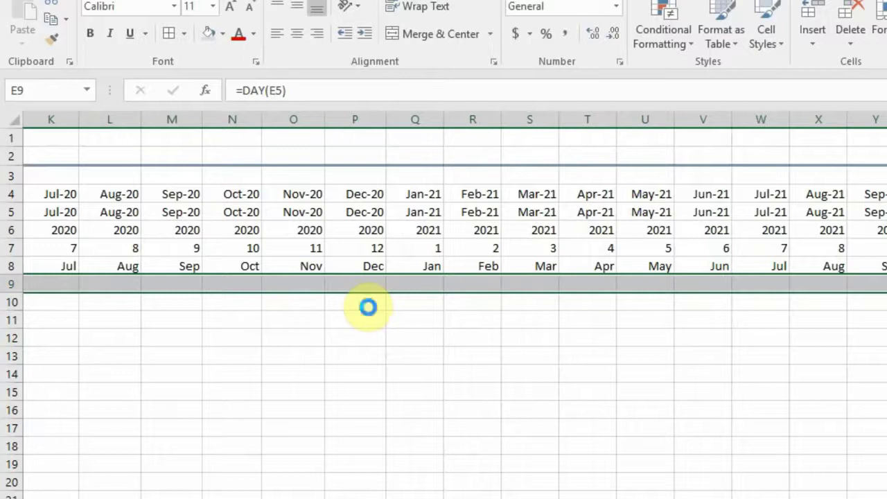
key(ctrl+r)
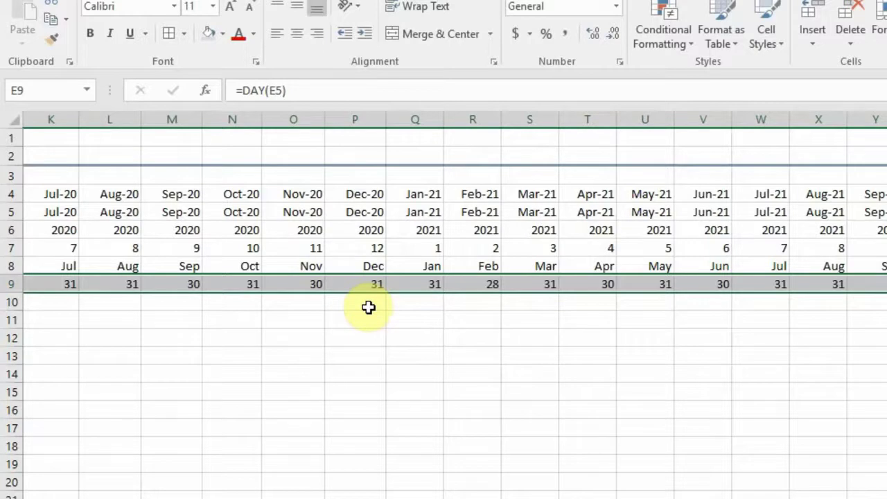
key(Left)
key(Left)
key(Left)
key(Left)
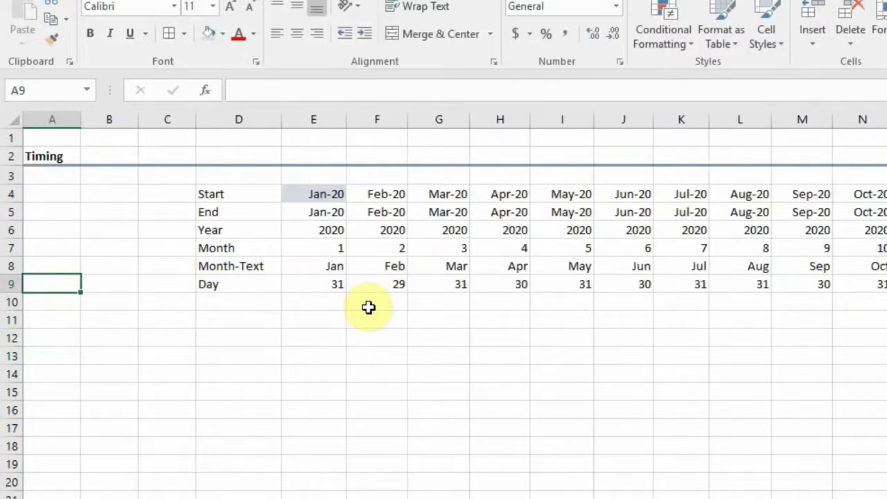
Step: Check the copied Day formulas in F9 and E9
click(339, 287)
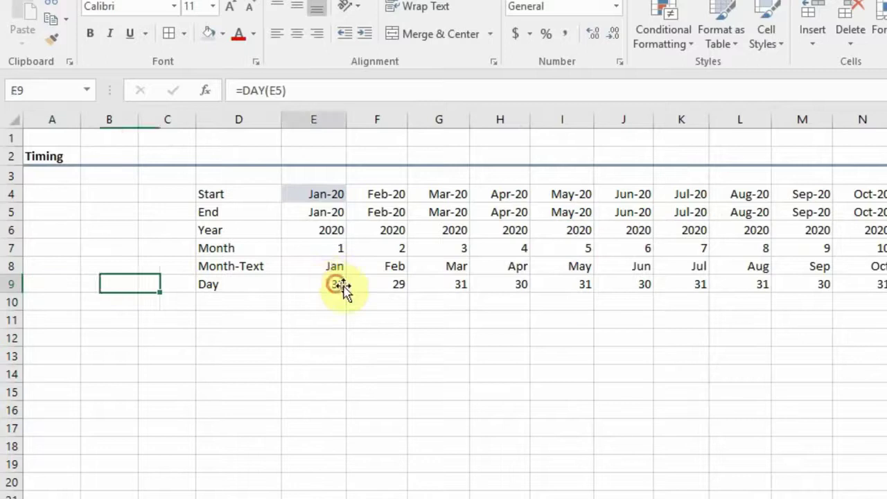
click(393, 286)
click(318, 283)
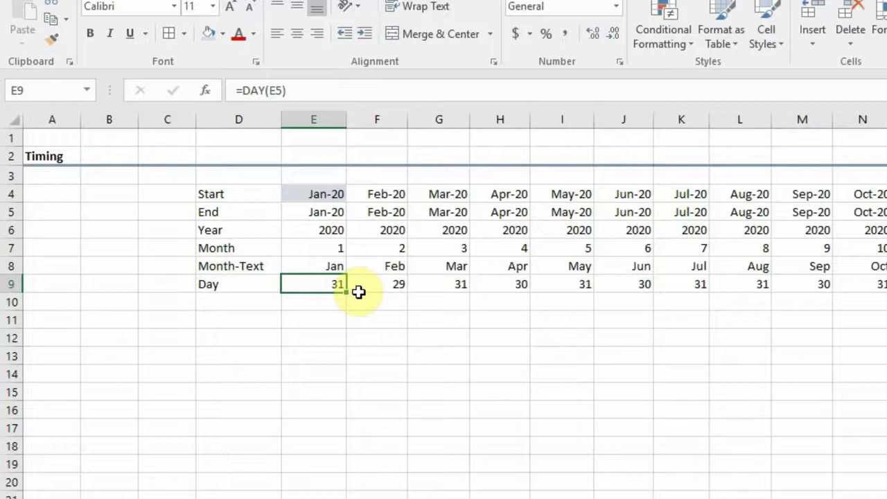
click(328, 250)
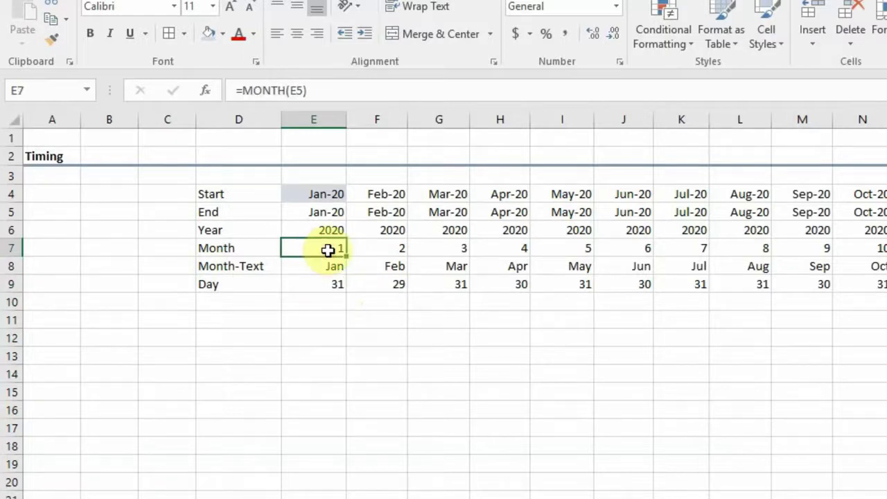